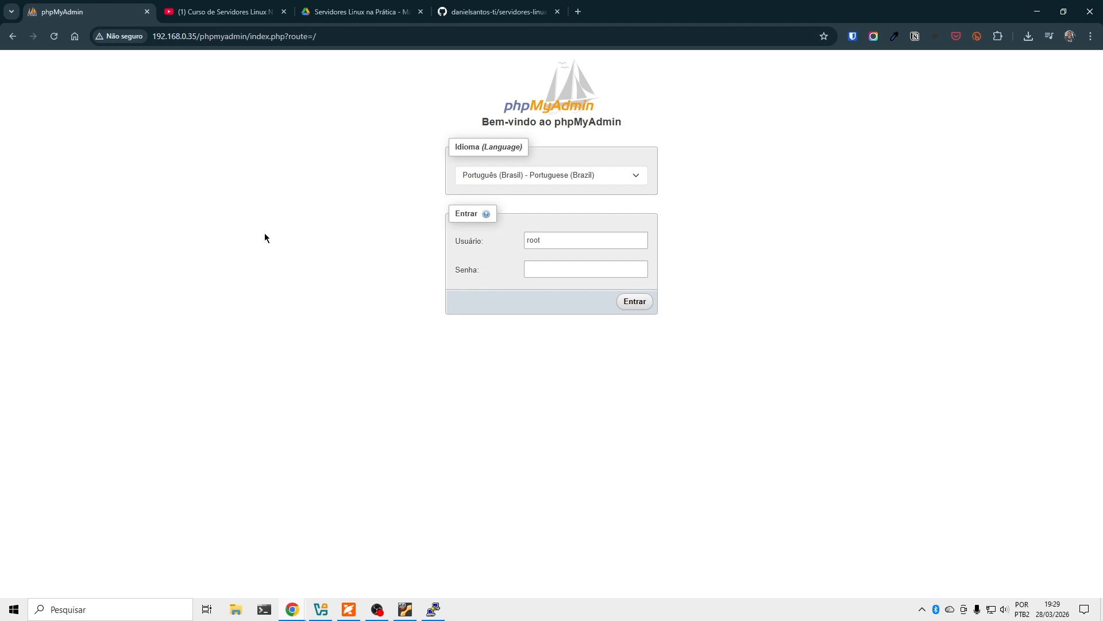
Log in to phpMyAdmin as root with its password and dismiss Chrome's leaked-password warning.
left_click(553, 267)
left_click(540, 246)
left_click(548, 268)
type("root")
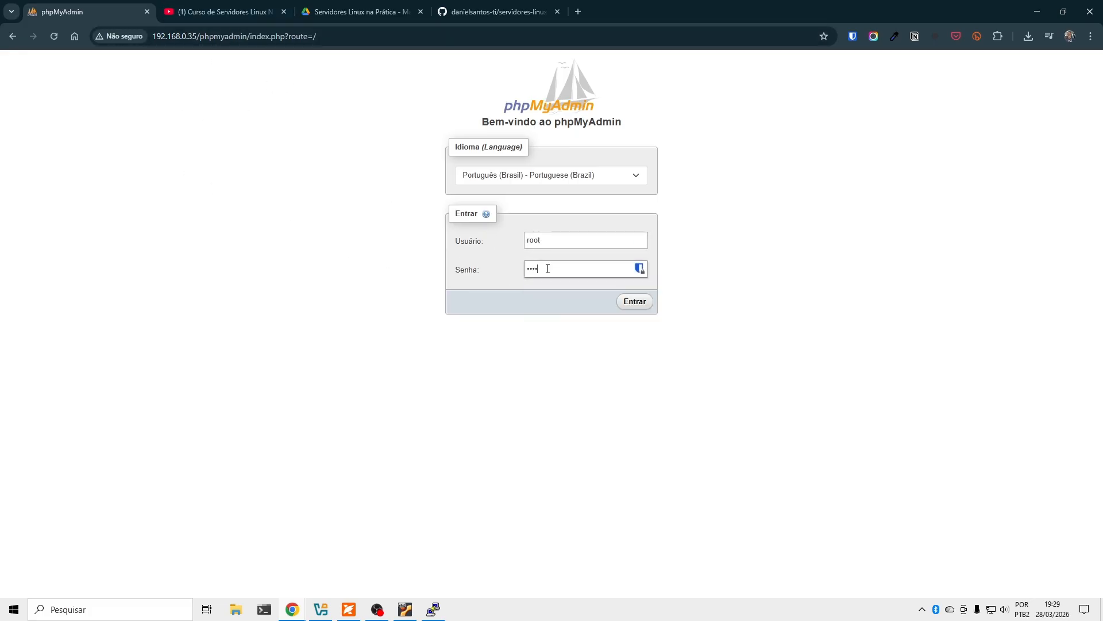
left_click(635, 303)
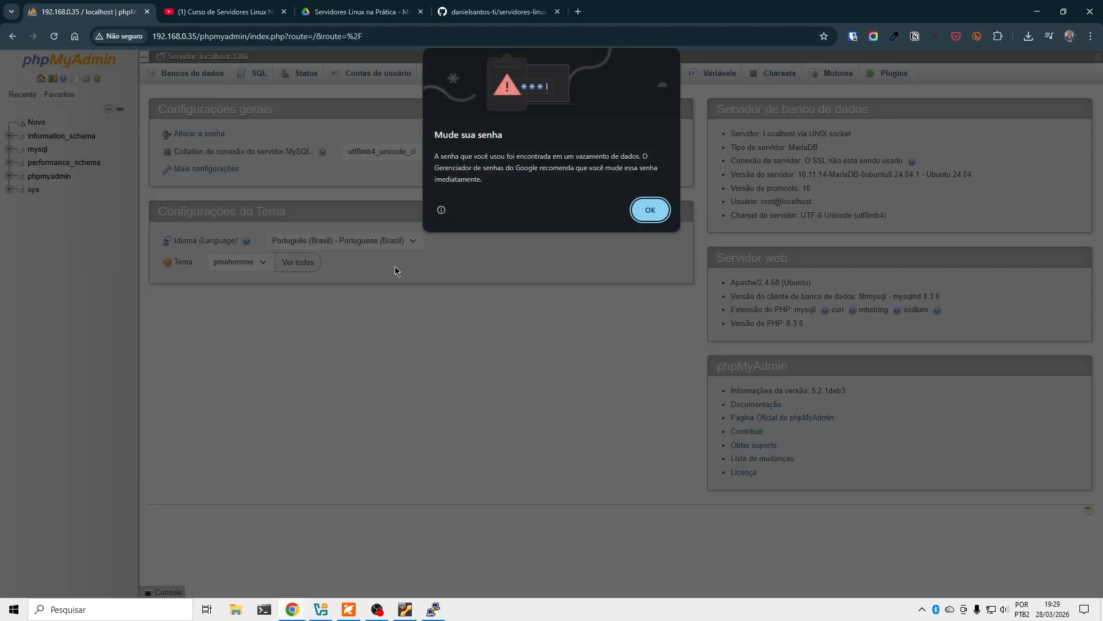
left_click(636, 230)
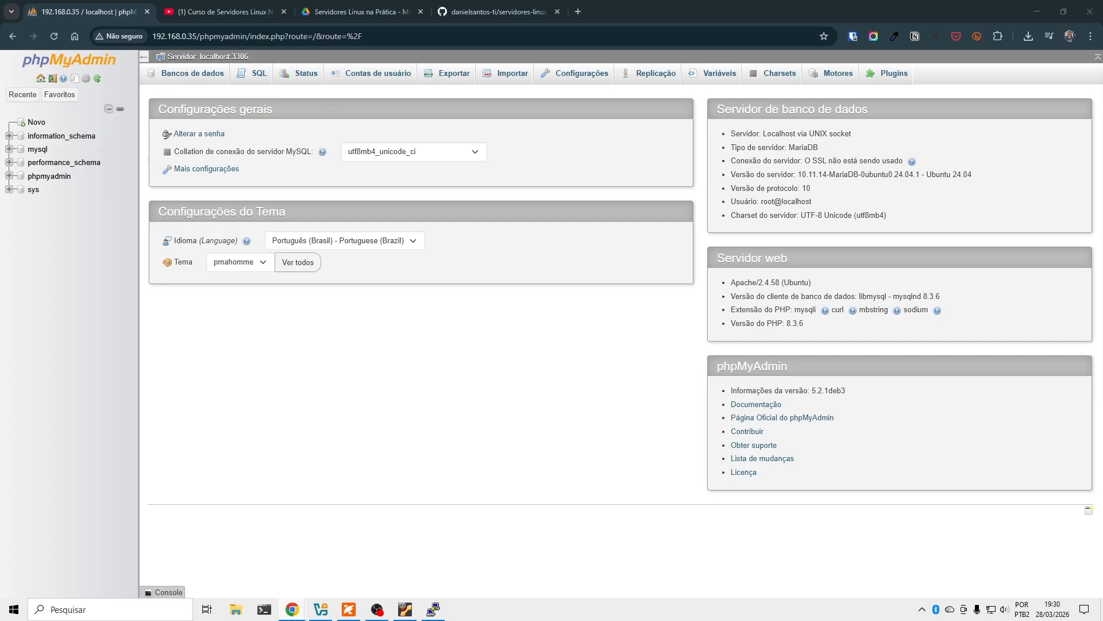
Bring the private login window forward and select its username field.
left_click_drag(1102, 20, 572, 23)
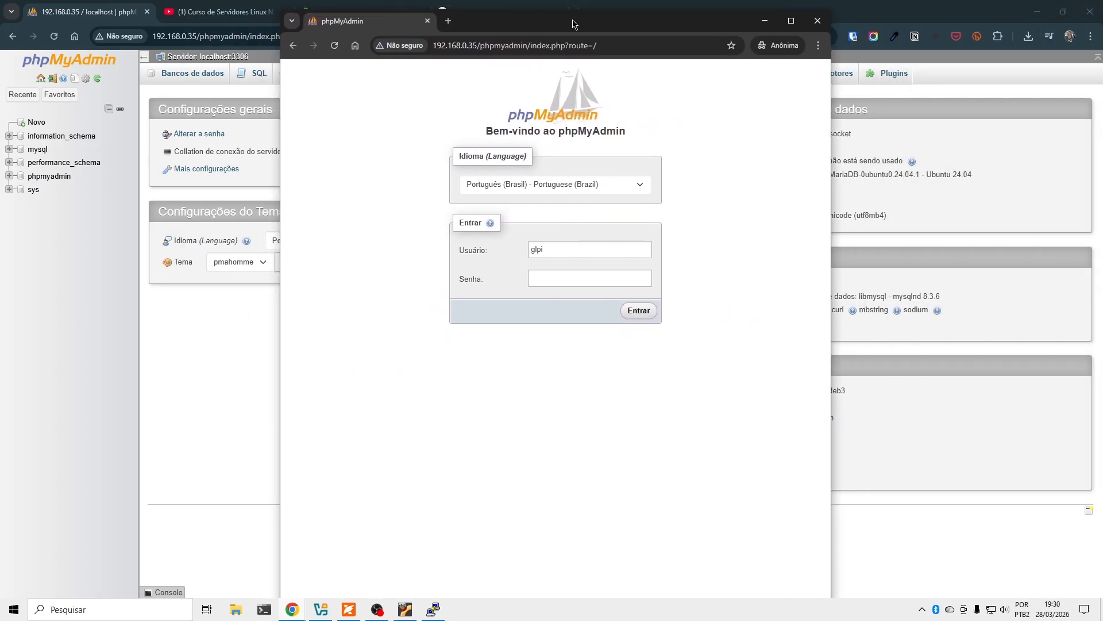
double_click(535, 249)
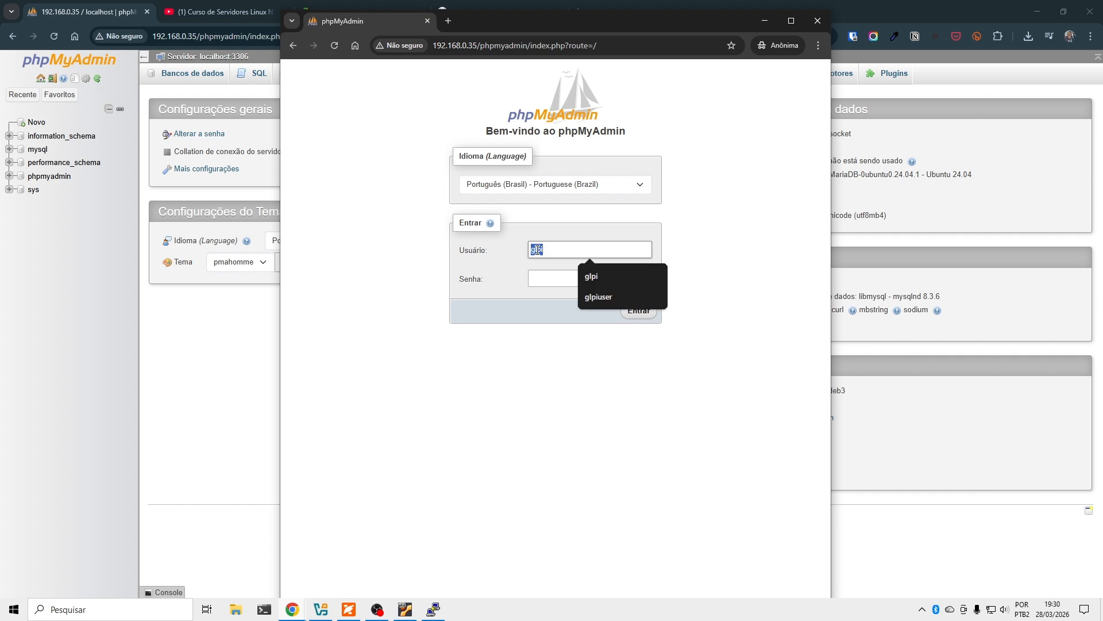
left_click(542, 250)
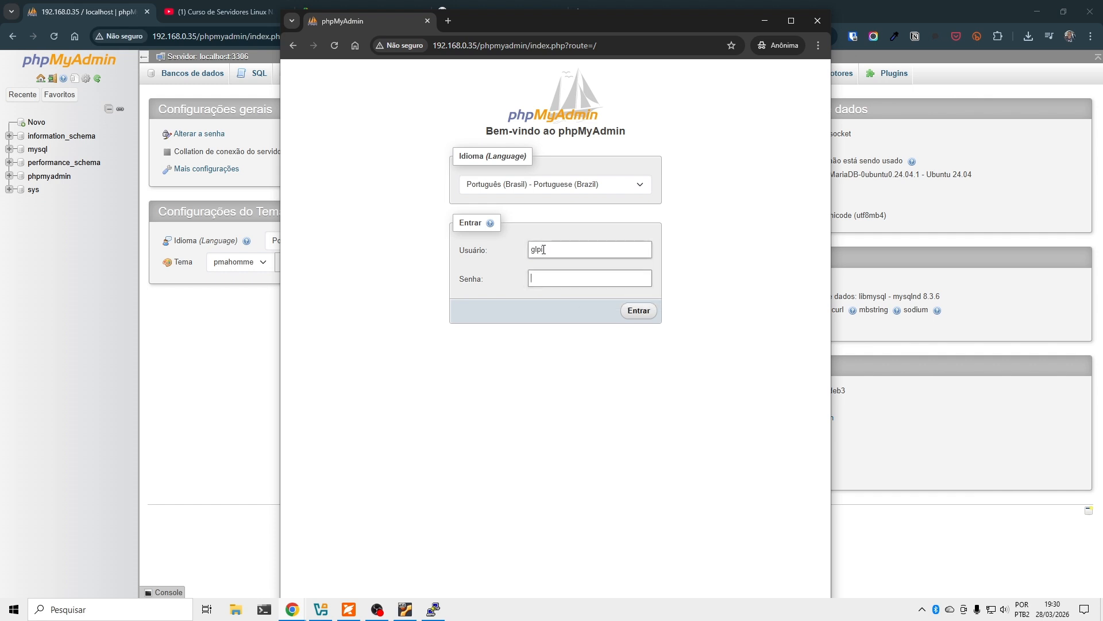
double_click(550, 251)
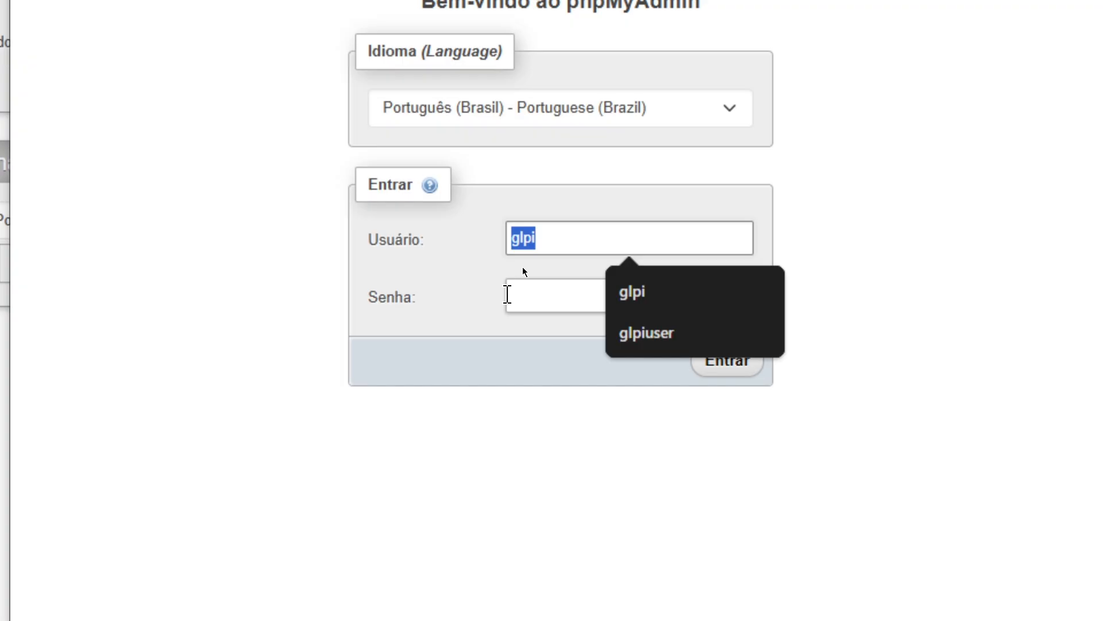
left_click(550, 276)
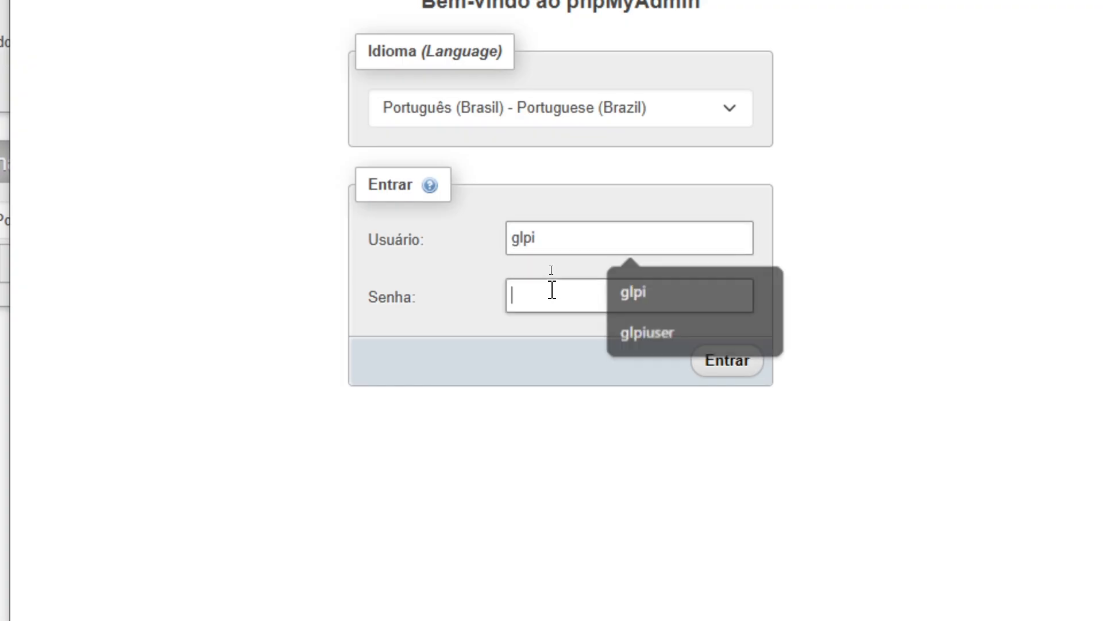
left_click(546, 247)
double_click(545, 246)
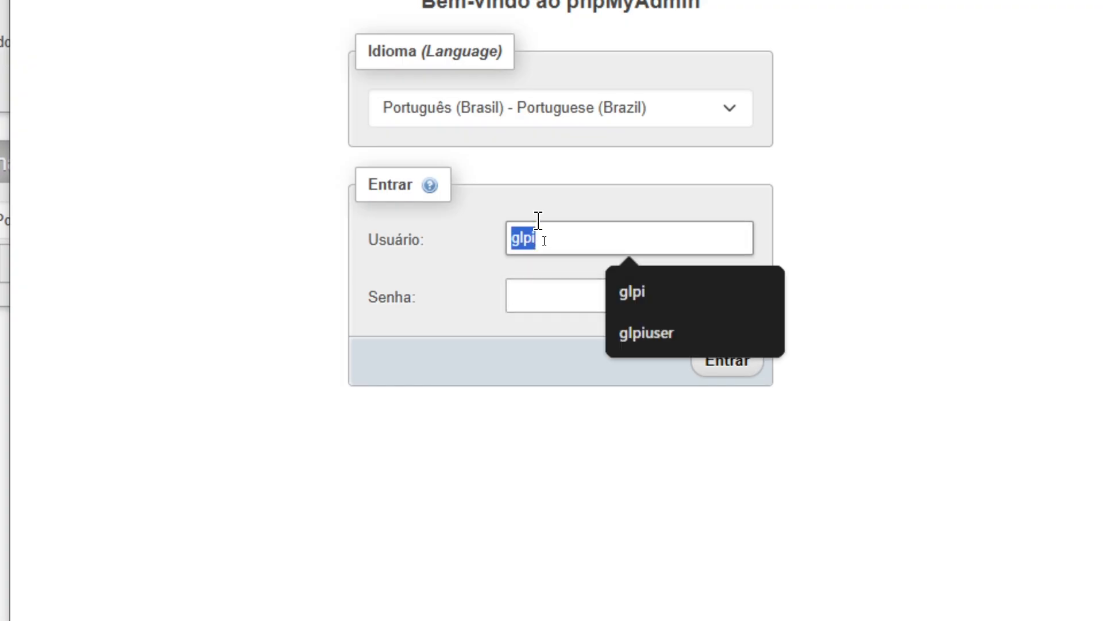
Try logging in as glpi with its password, get access denied, and move the window aside.
type("glpi")
key("Tab")
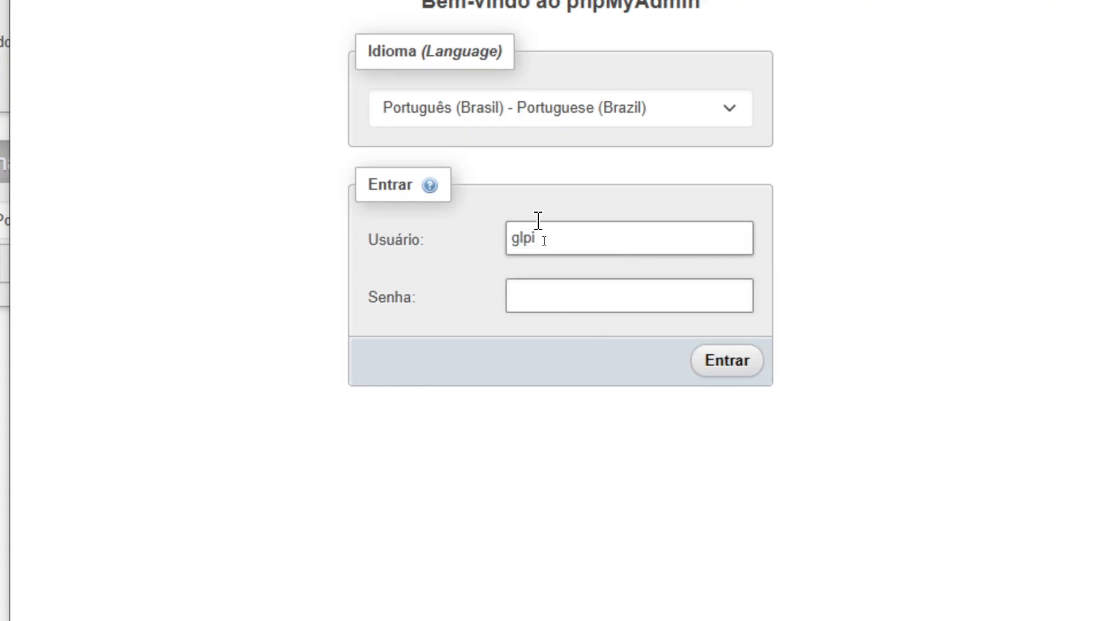
type("glpi")
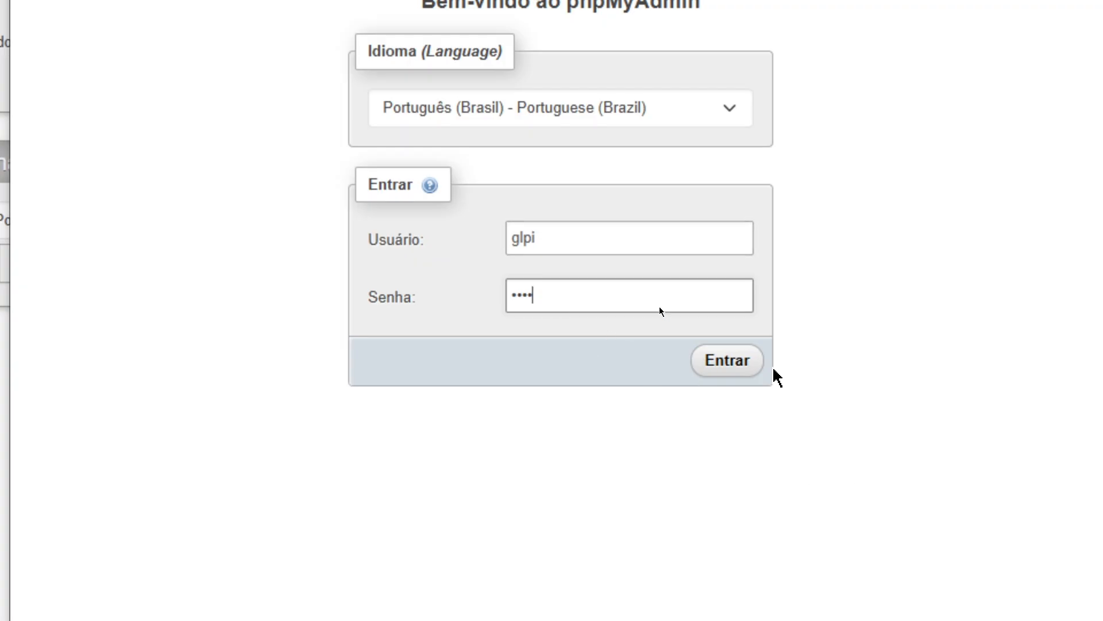
left_click(714, 363)
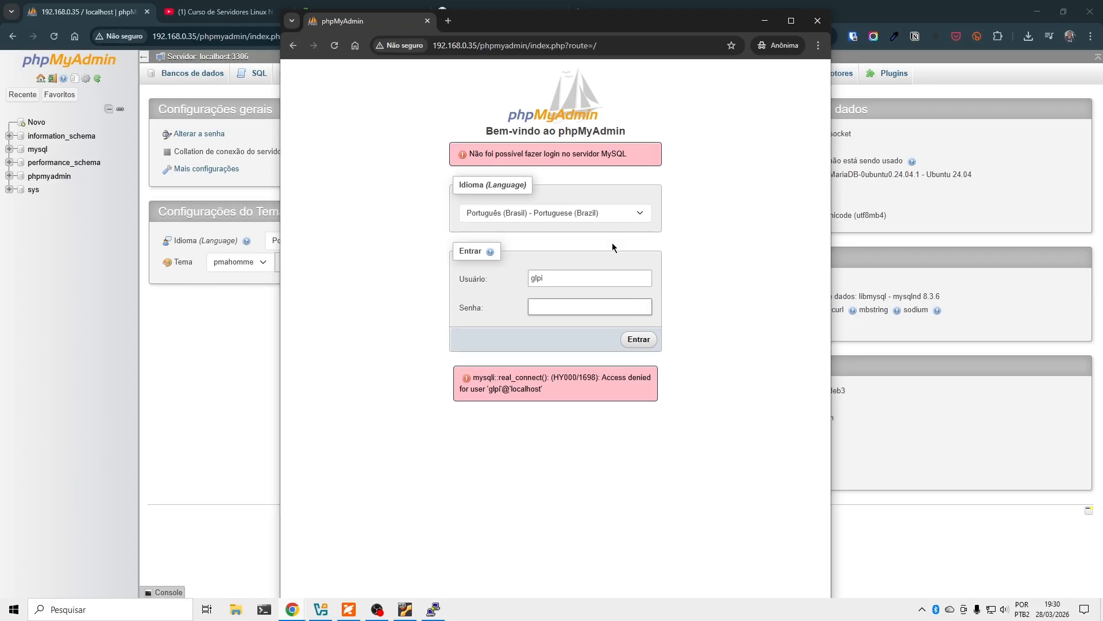
left_click_drag(488, 23, 1102, 43)
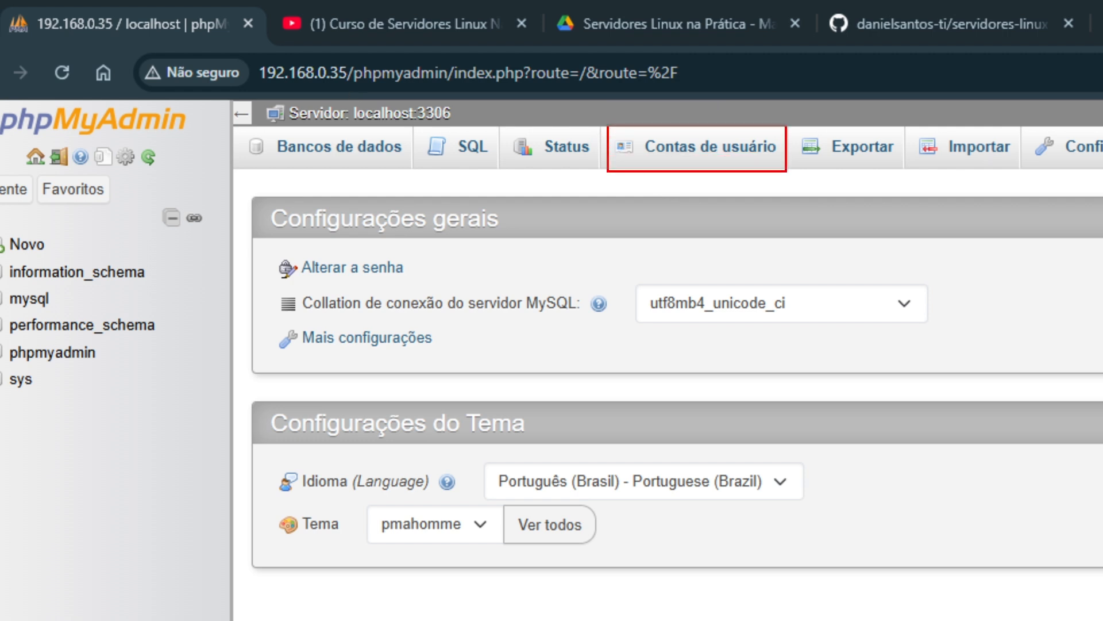
Open Contas de usuário to list mariadb.sys, mysql, phpmyadmin and root accounts.
left_click(690, 153)
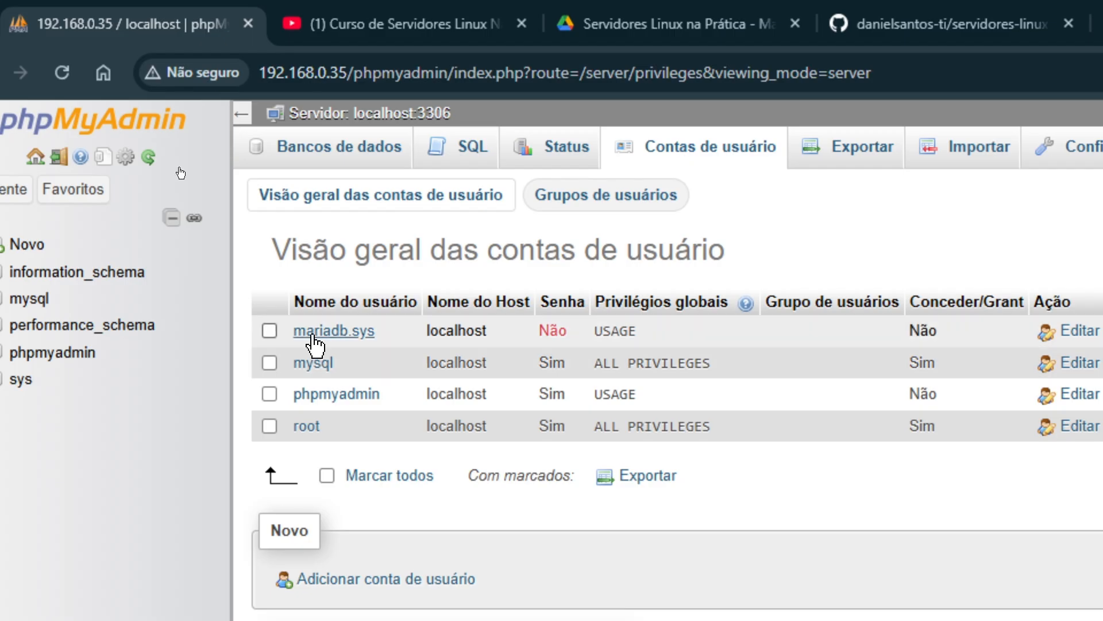
left_click(73, 188)
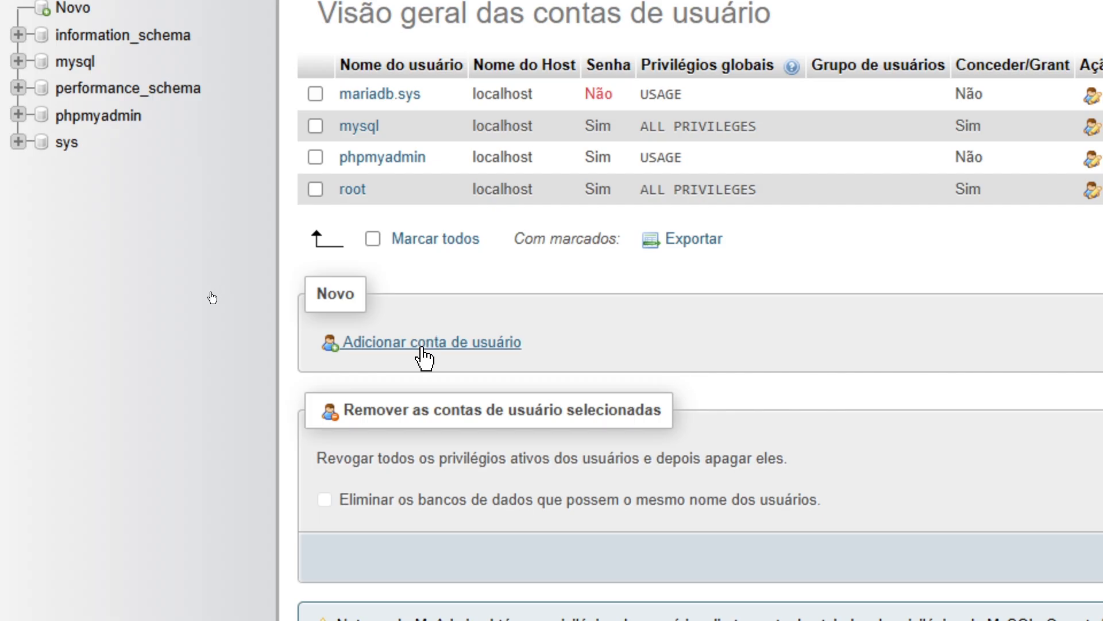
Start a new user account with the username glpi.
left_click(424, 343)
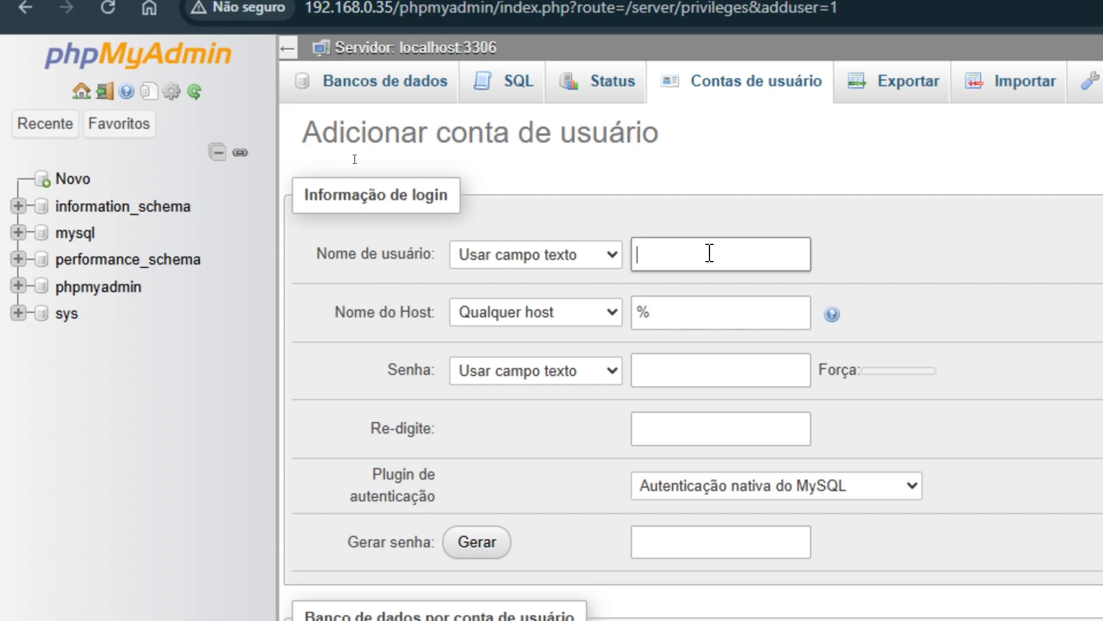
type("glpiuser")
key("BackSpace")
key("BackSpace")
key("BackSpace")
key("BackSpace")
Set the account's Nome do Host to Qualquer host (%).
left_click(557, 317)
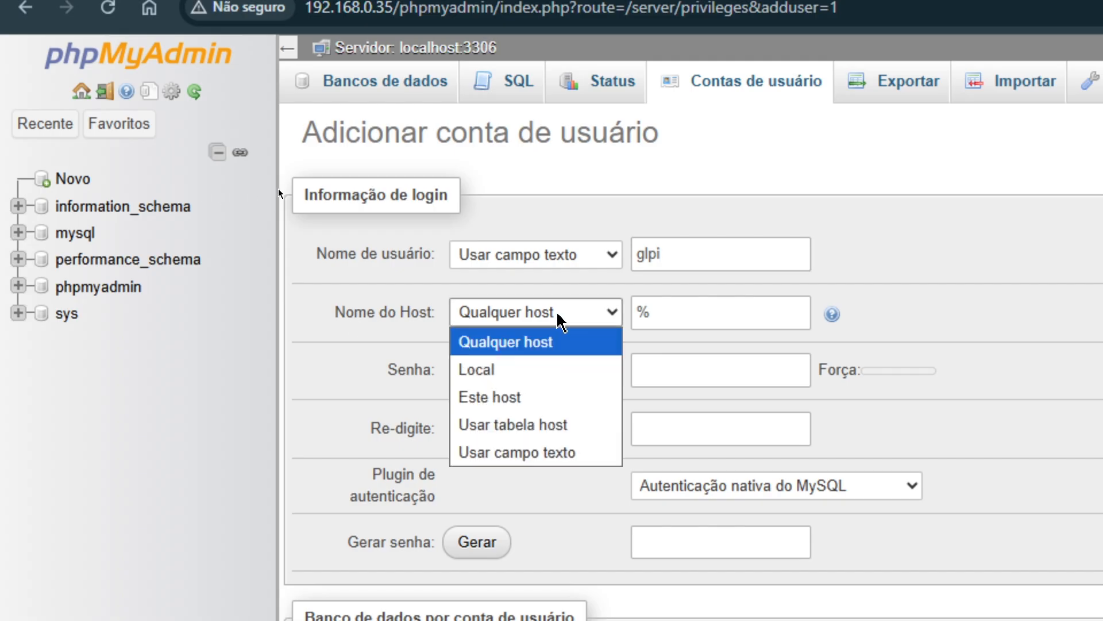
left_click(501, 371)
left_click(726, 313)
left_click(529, 326)
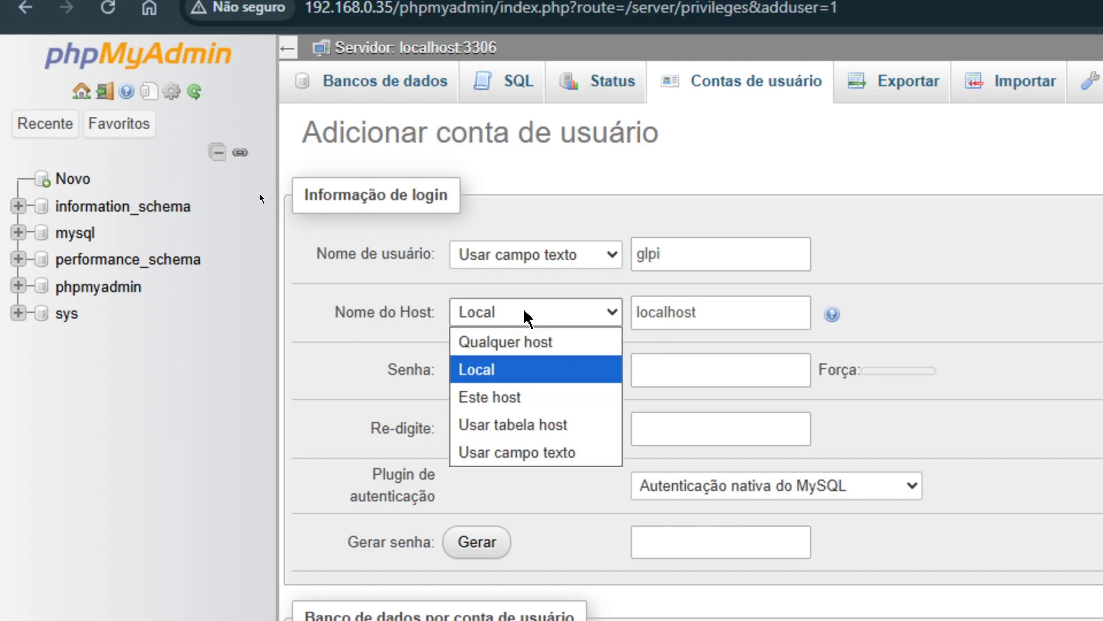
left_click(517, 342)
key("Tab")
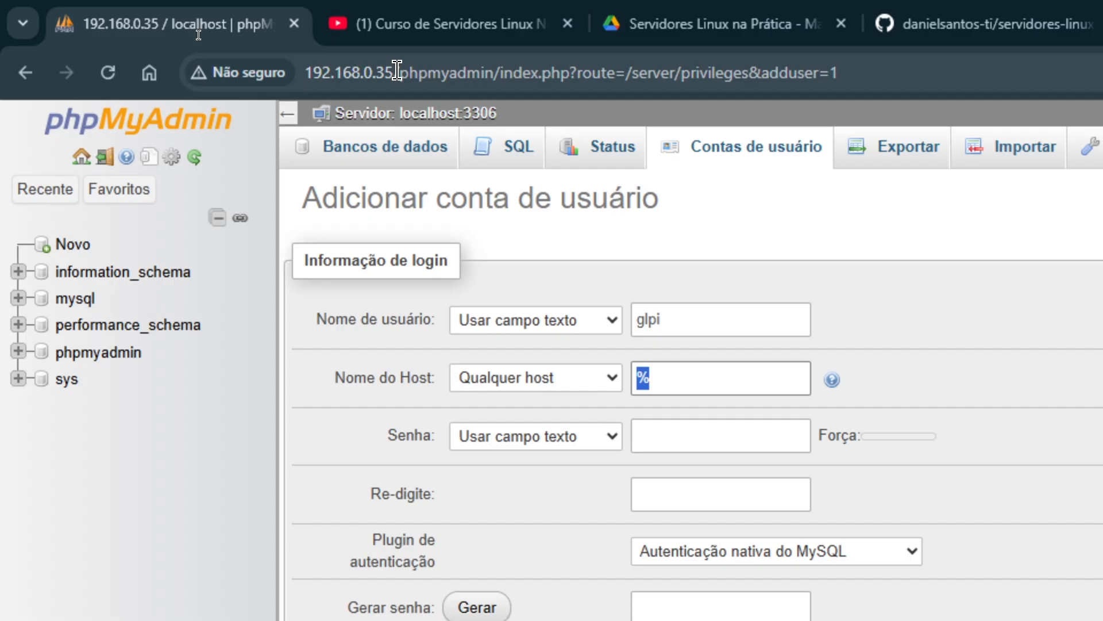
left_click_drag(396, 72, 306, 73)
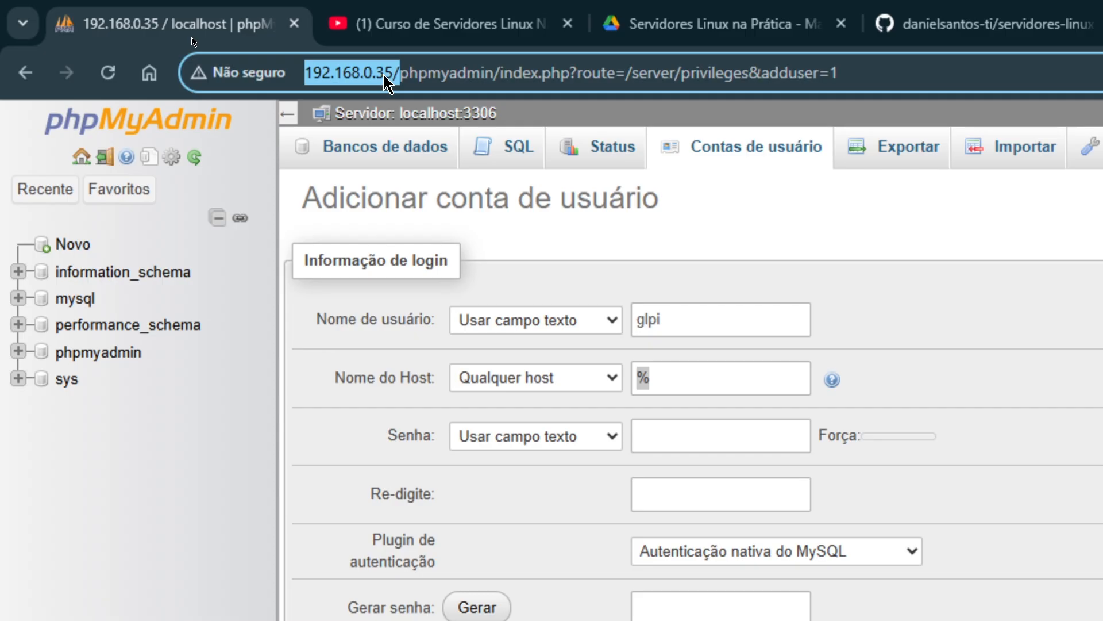
left_click(670, 382)
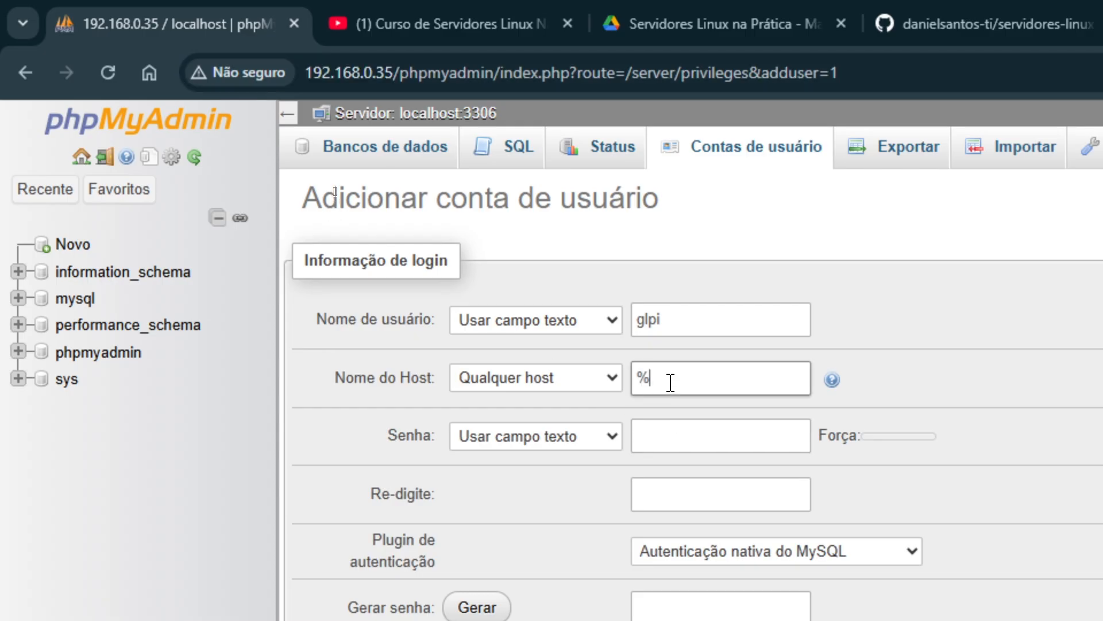
left_click(537, 385)
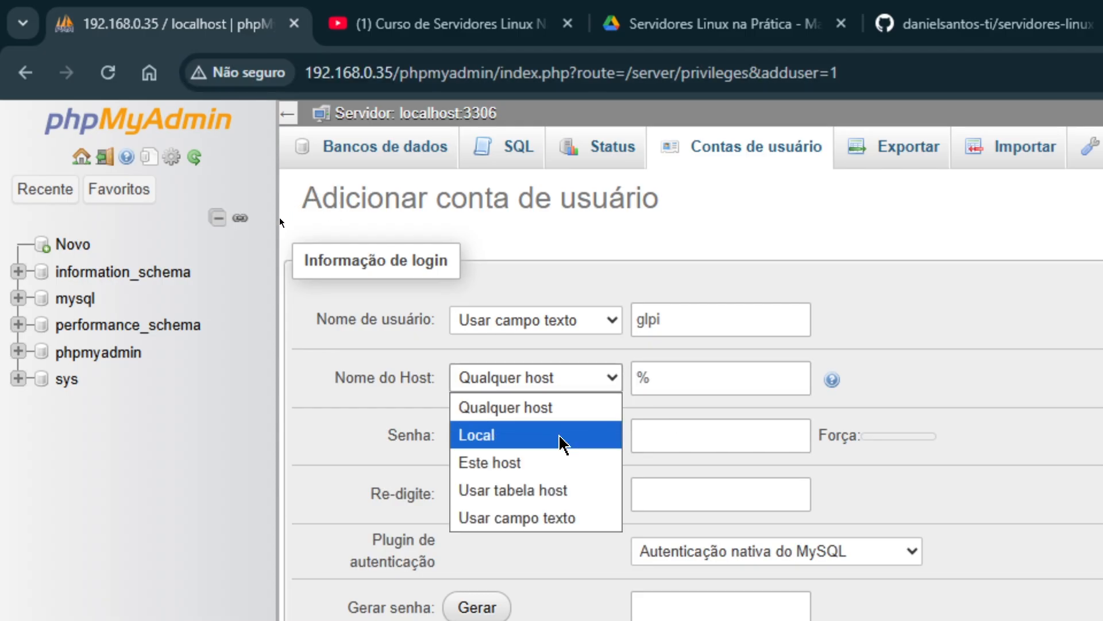
left_click(566, 407)
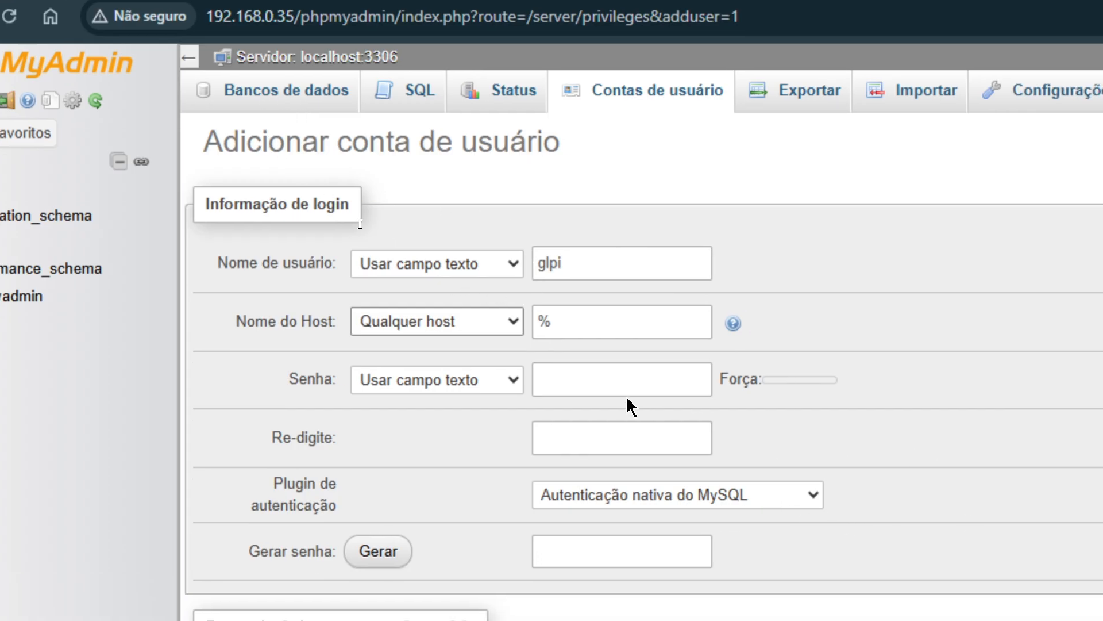
Enter the glpi account password in Senha and Re-digite, keeping MySQL native authentication.
left_click(702, 438)
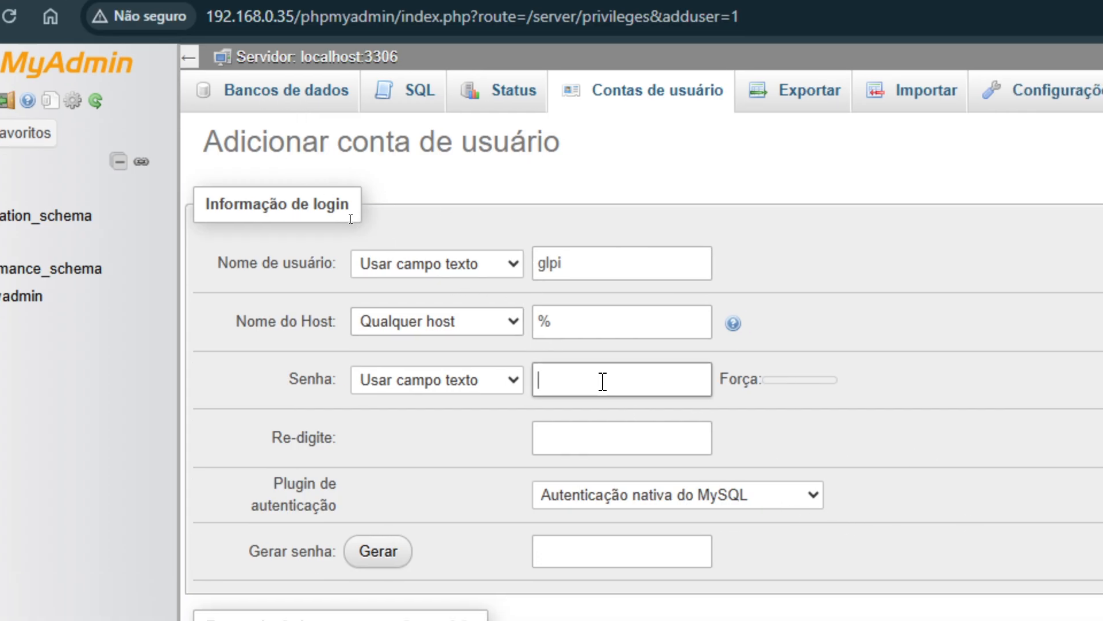
type("glpi")
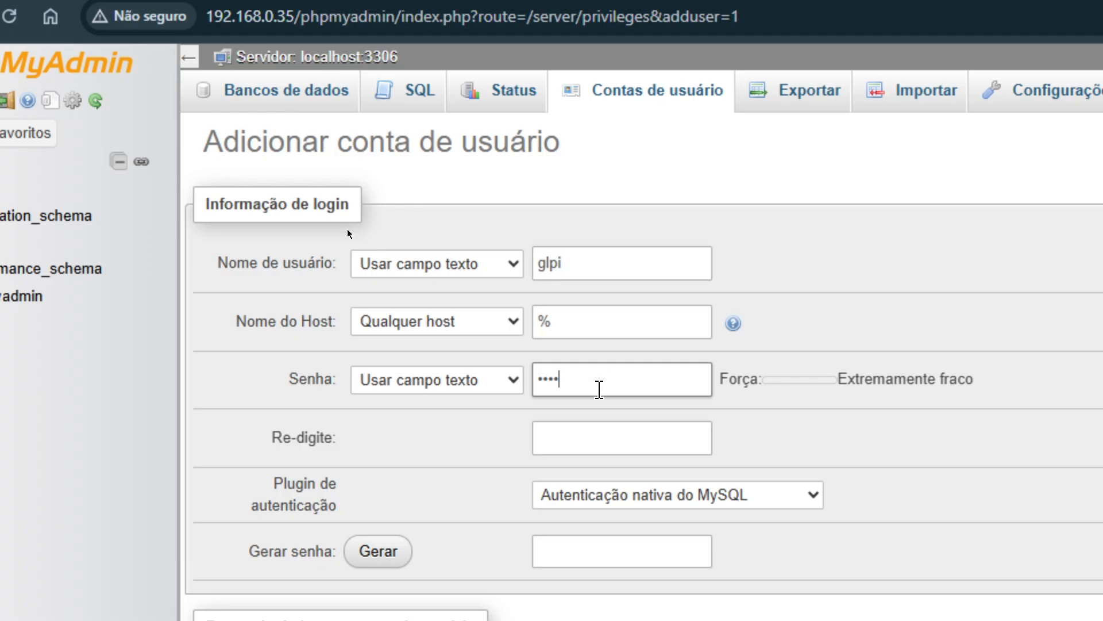
left_click(584, 433)
type("glp")
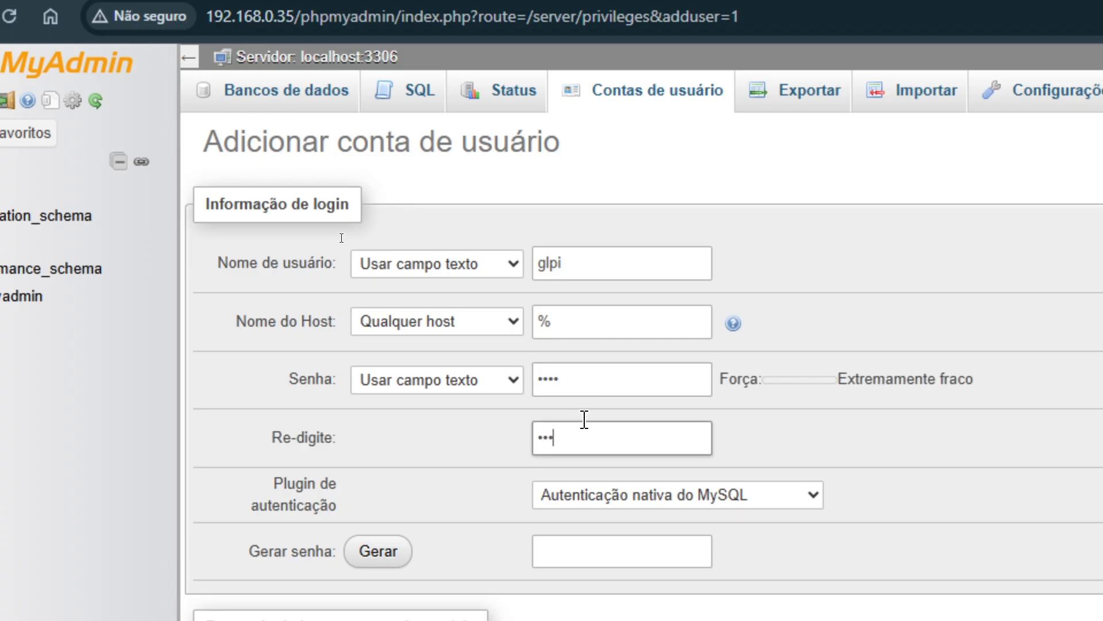
type("i")
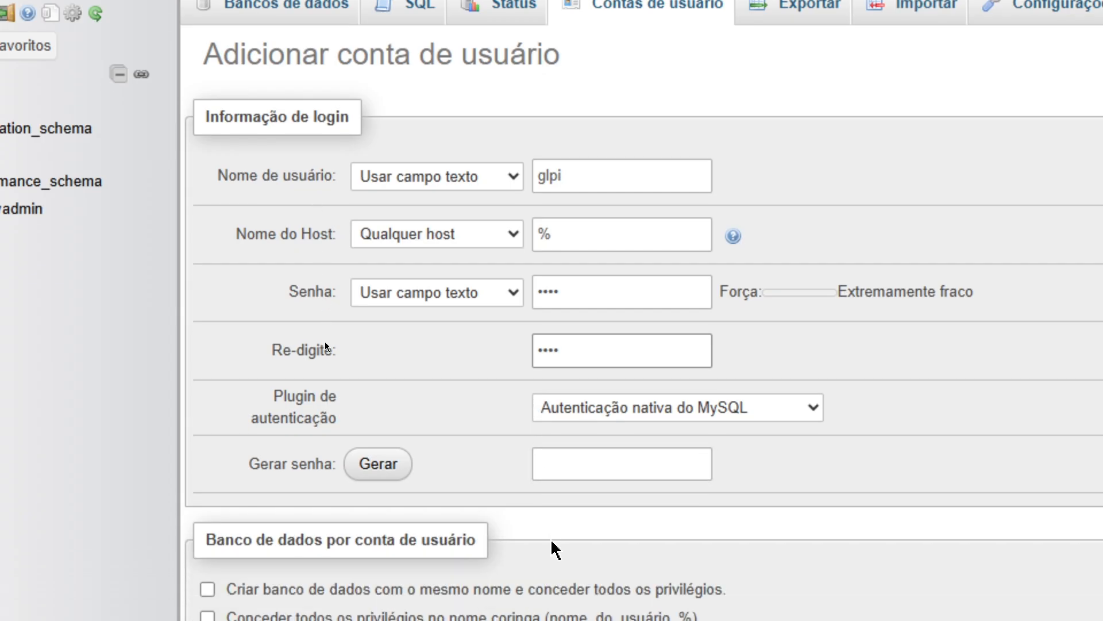
left_click(735, 415)
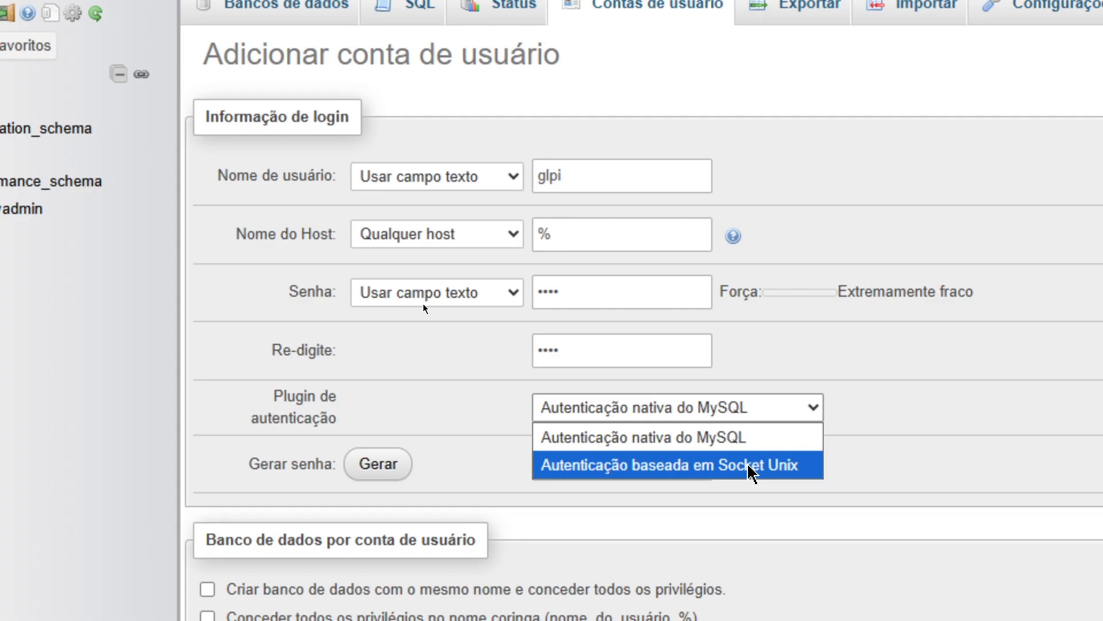
left_click(706, 441)
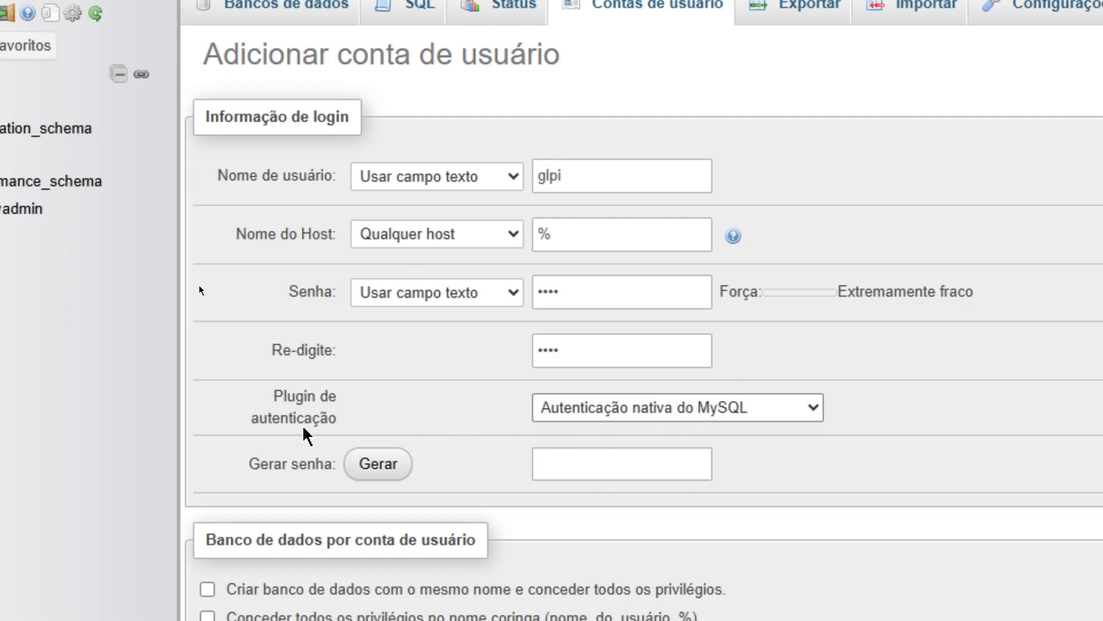
Recheck the retyped password and the any-host % value.
left_click(664, 346)
double_click(550, 347)
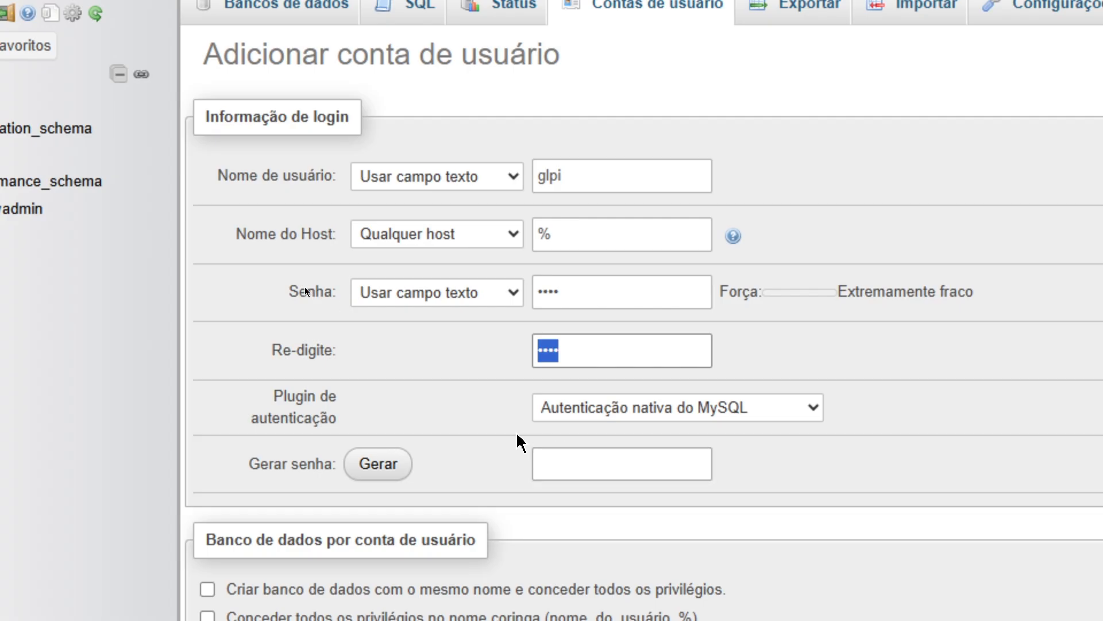
left_click(490, 411)
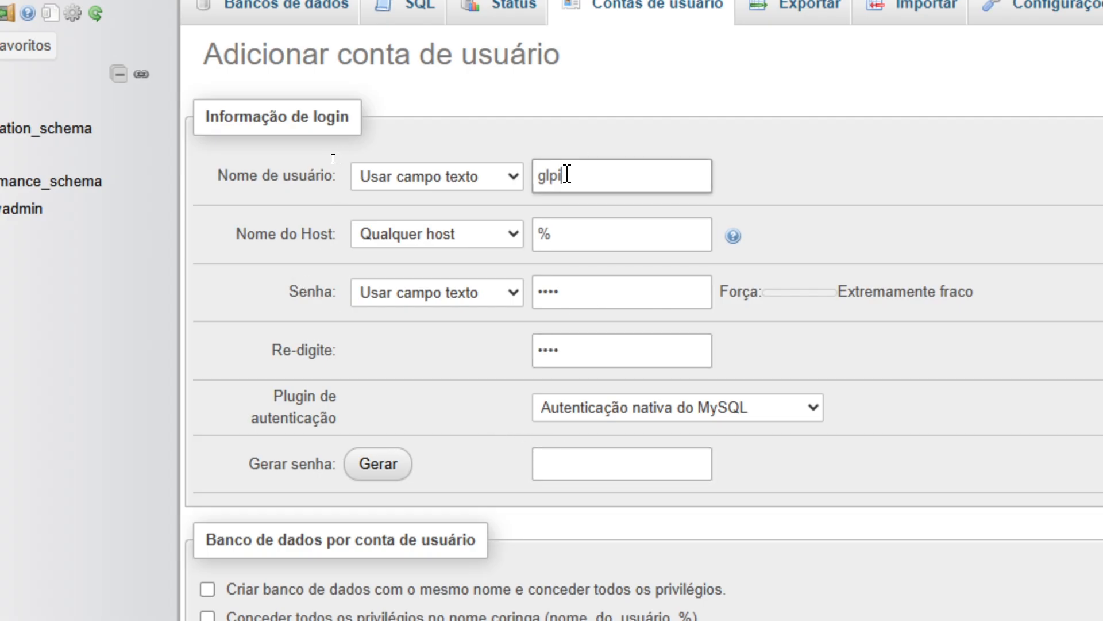
left_click(560, 242)
left_click(571, 293)
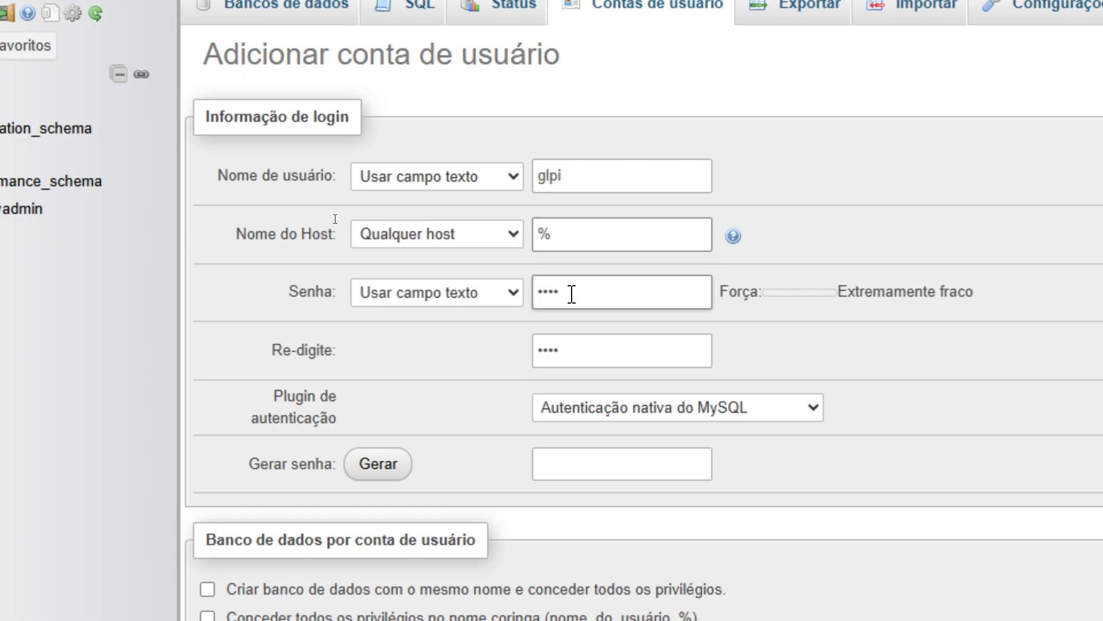
left_click(572, 364)
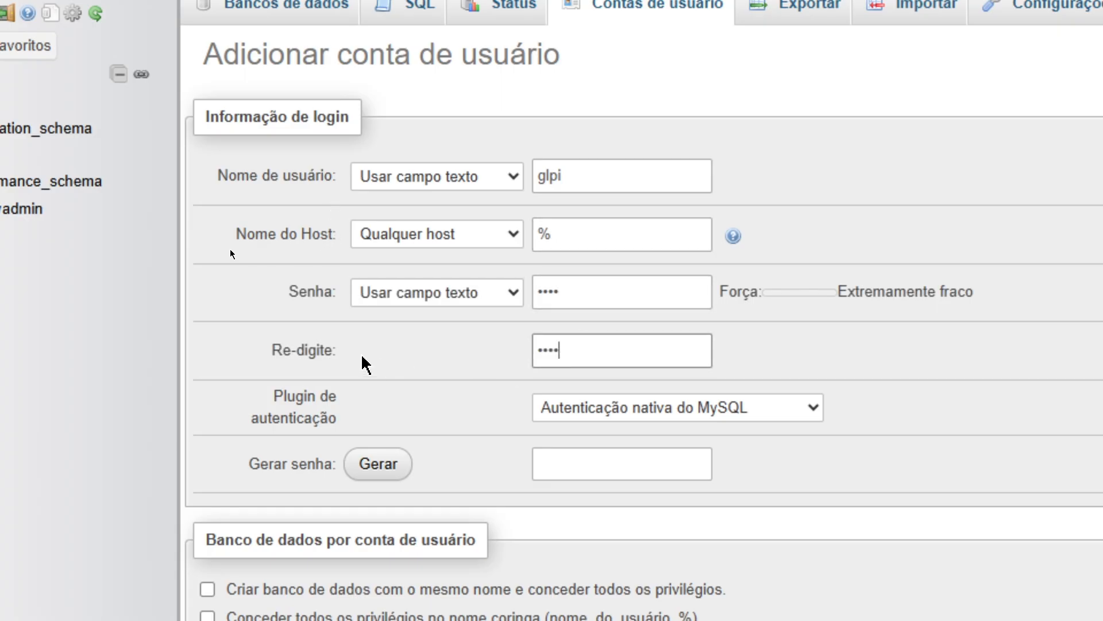
Leave all global privileges unchecked, submit with Executar, and dismiss Chrome's password alert.
scroll(377, 549, "down", 1)
scroll(382, 546, "down", 1)
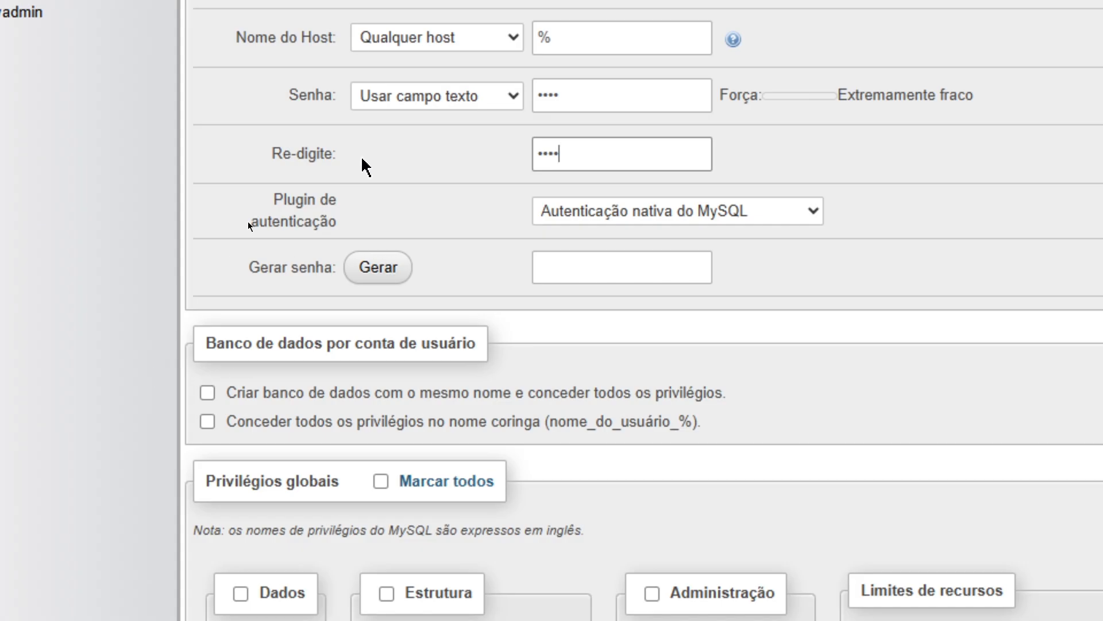
scroll(362, 164, "up", 3)
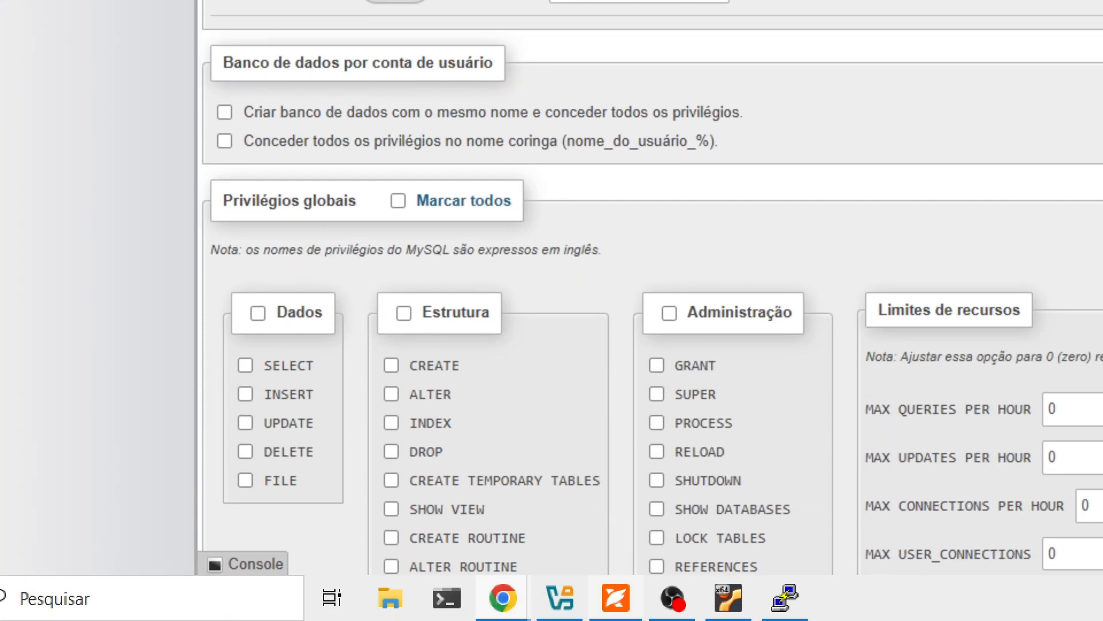
scroll(454, 517, "down", 2)
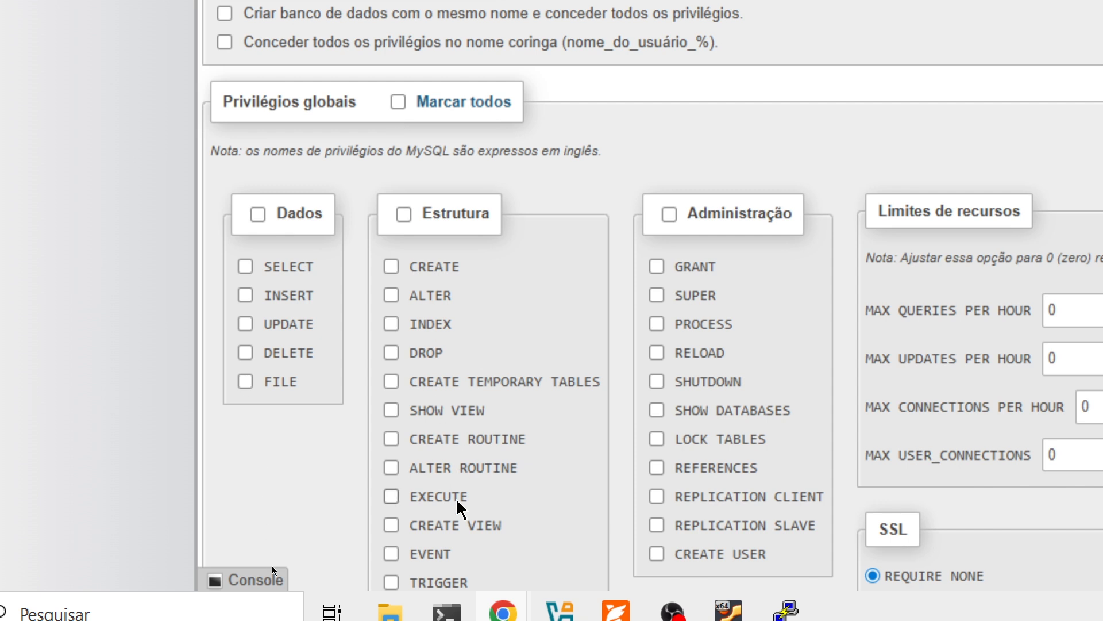
scroll(583, 424, "down", 4)
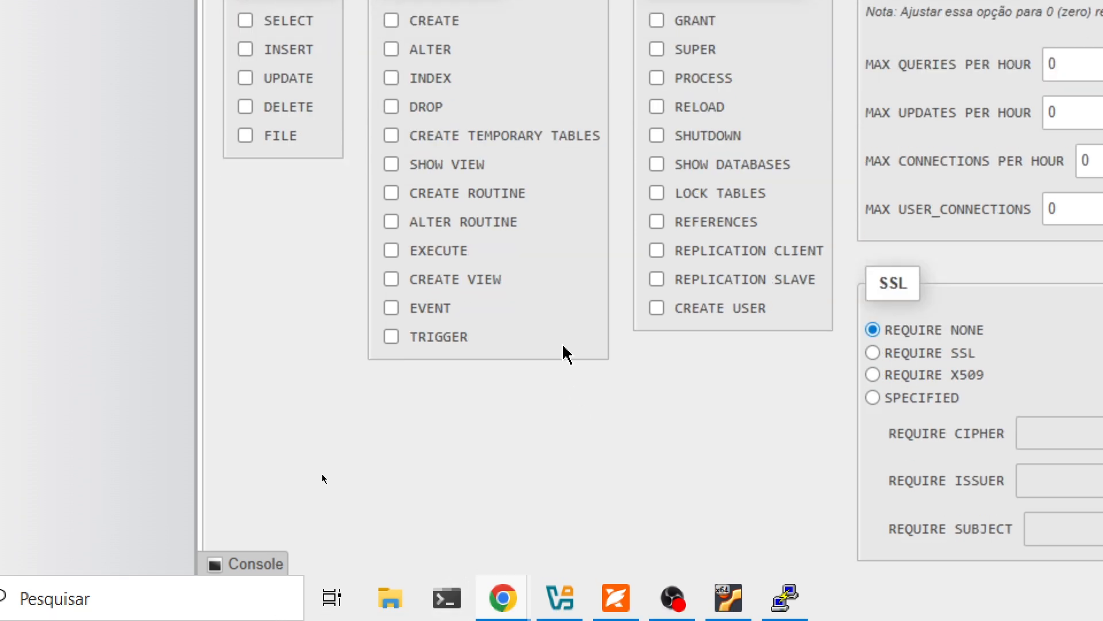
scroll(572, 313, "up", 2)
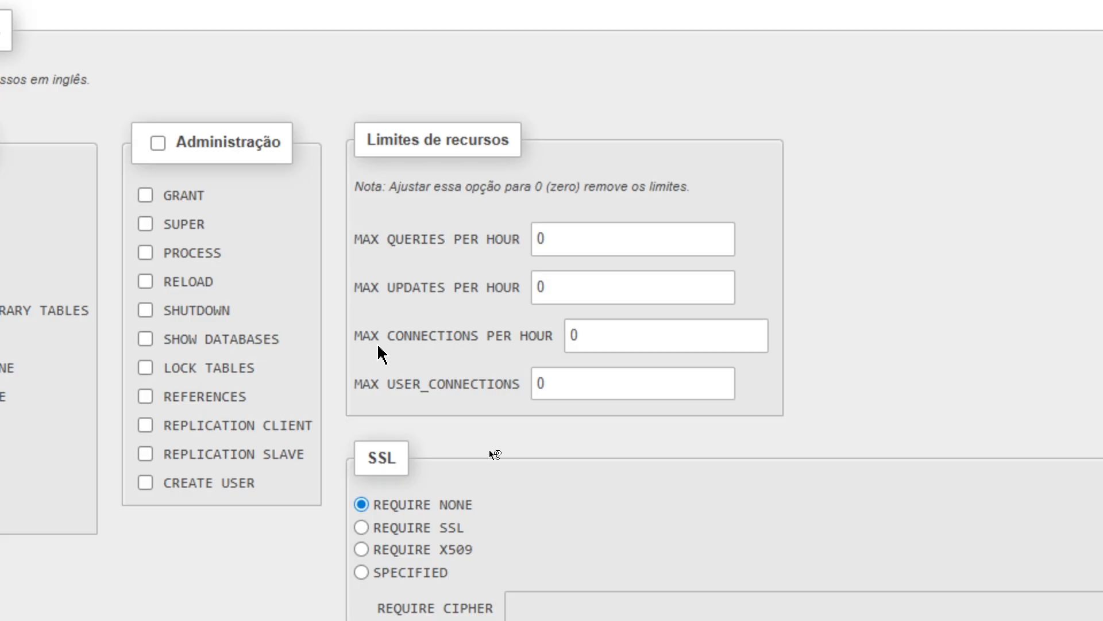
mouse_move(562, 236)
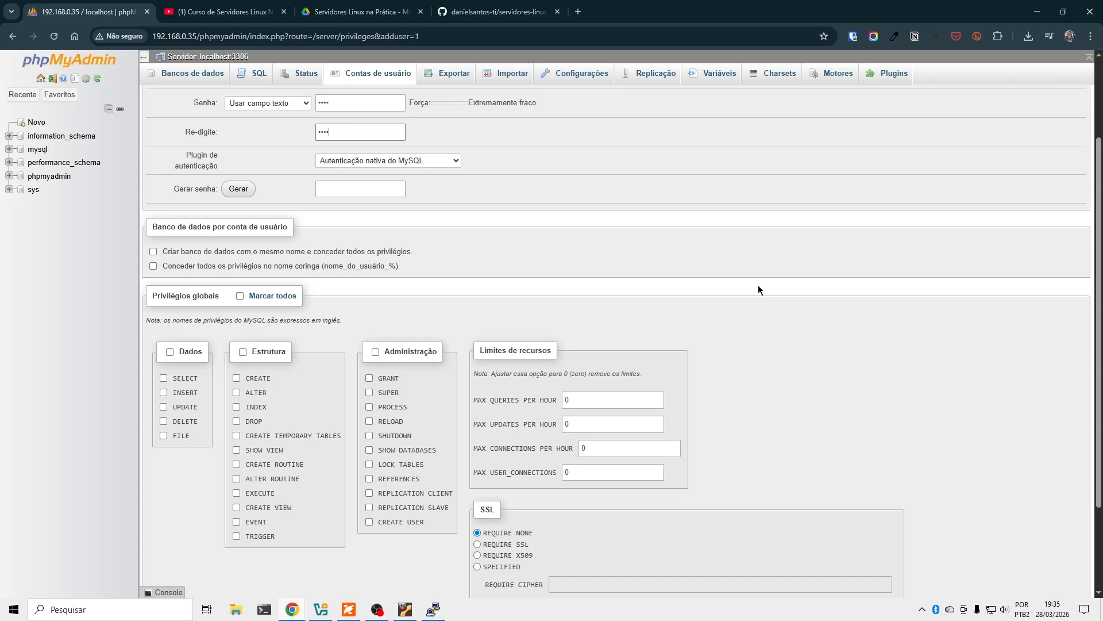
scroll(562, 302, "down", 2)
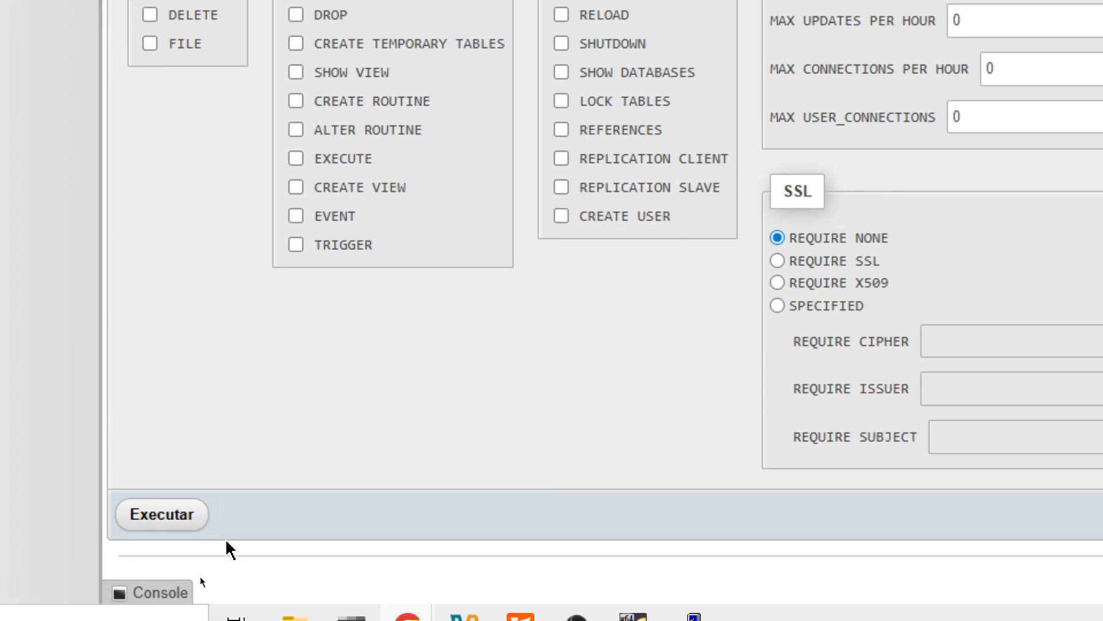
left_click(150, 483)
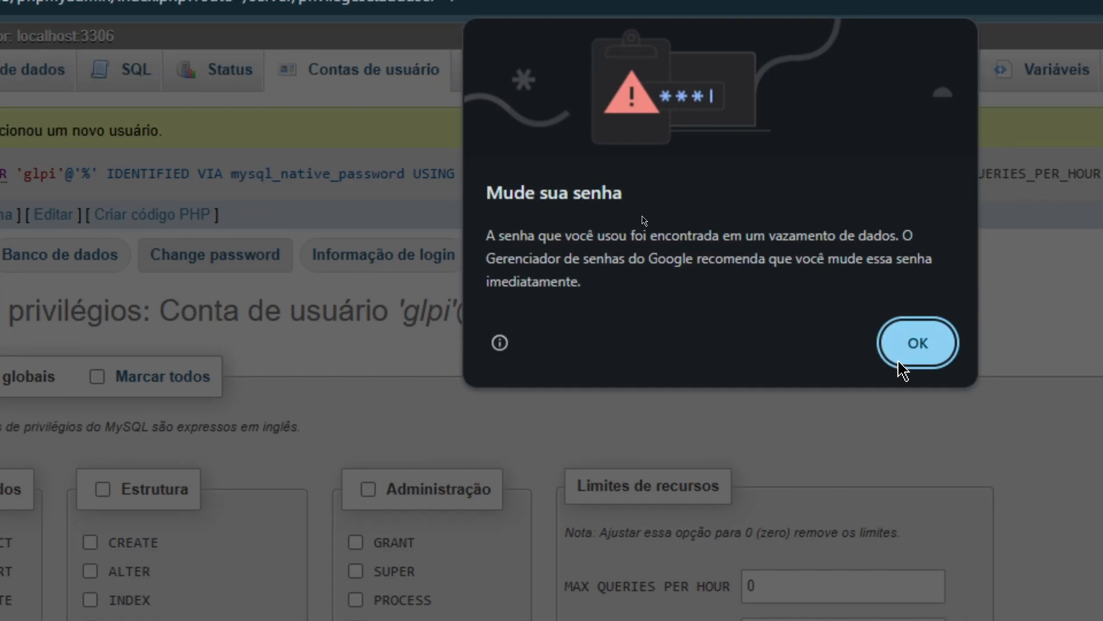
left_click(1095, 297)
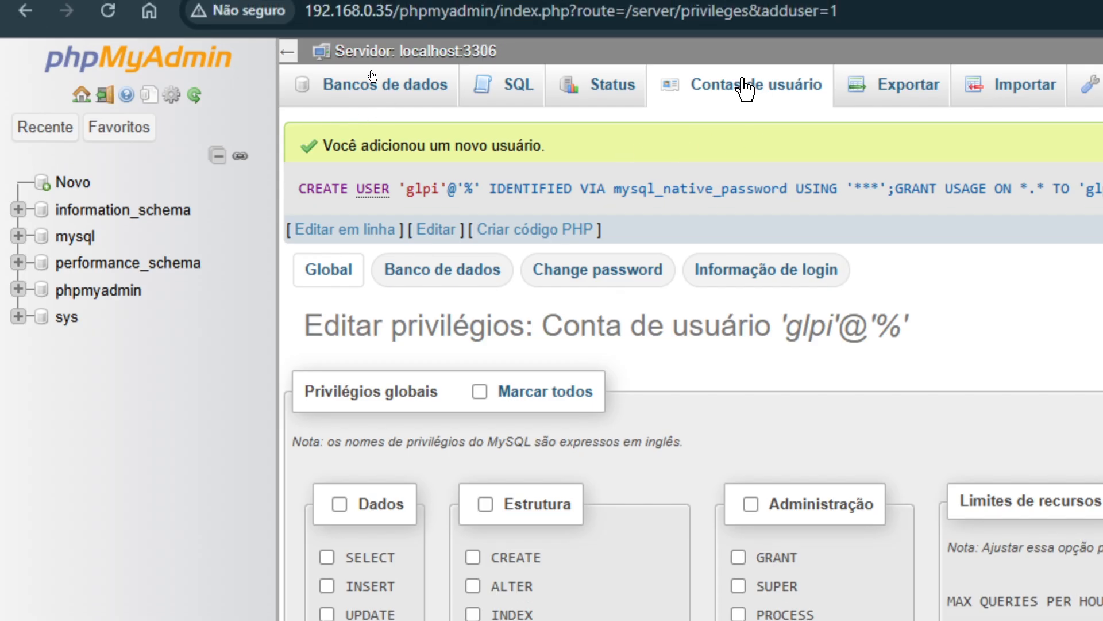
Log in as glpi in the private window, maximize it, and collapse information_schema.
left_click(778, 83)
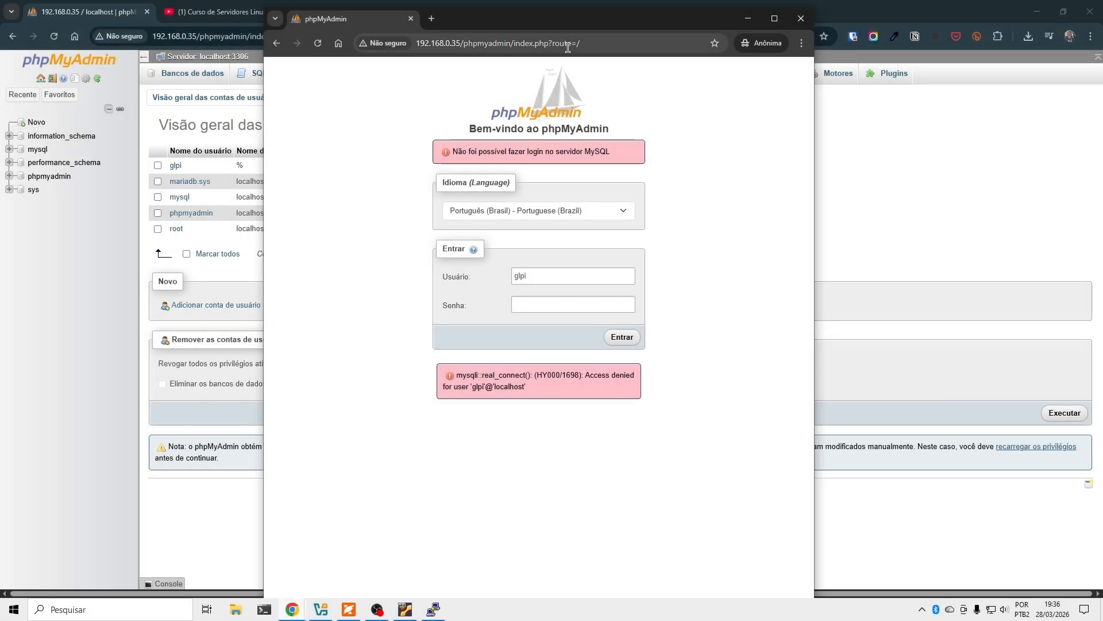
left_click_drag(609, 44, 410, 45)
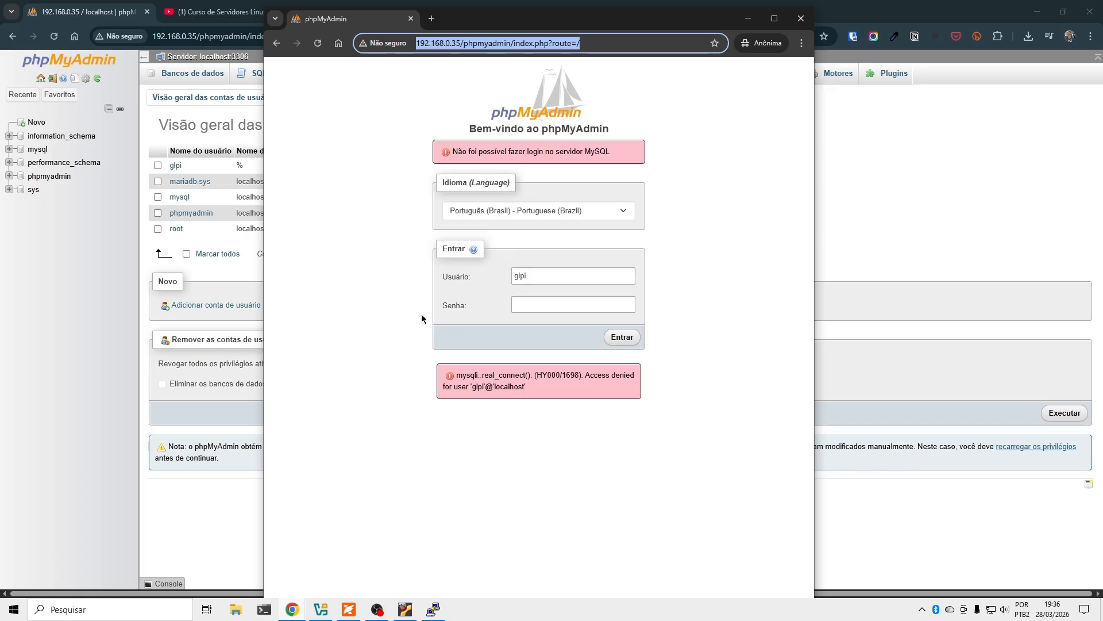
double_click(518, 277)
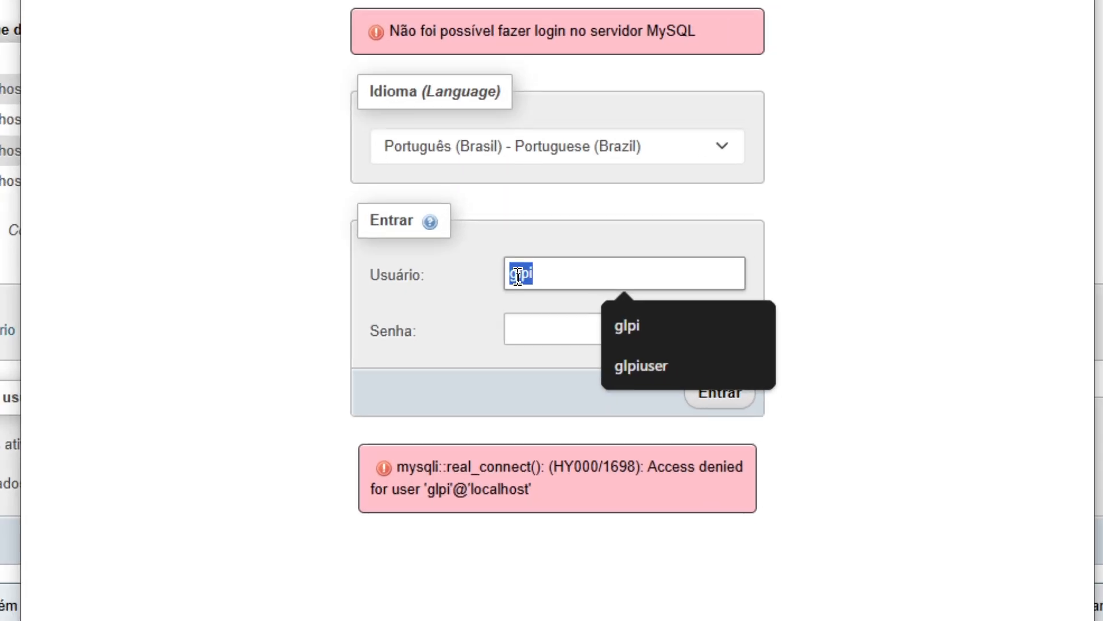
left_click(539, 331)
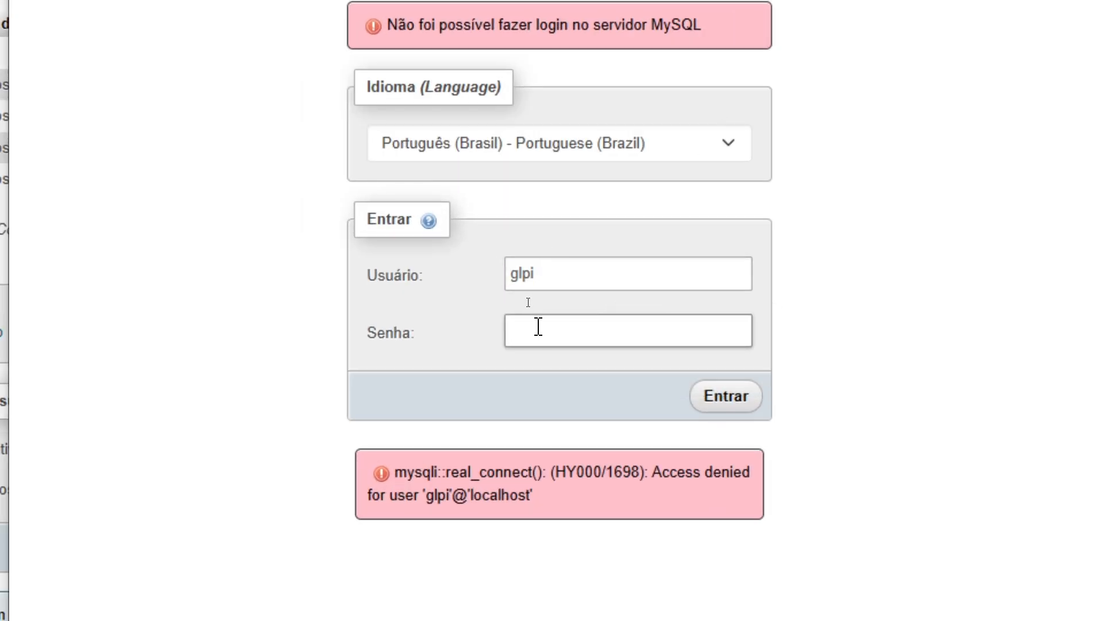
type("****")
left_click(725, 402)
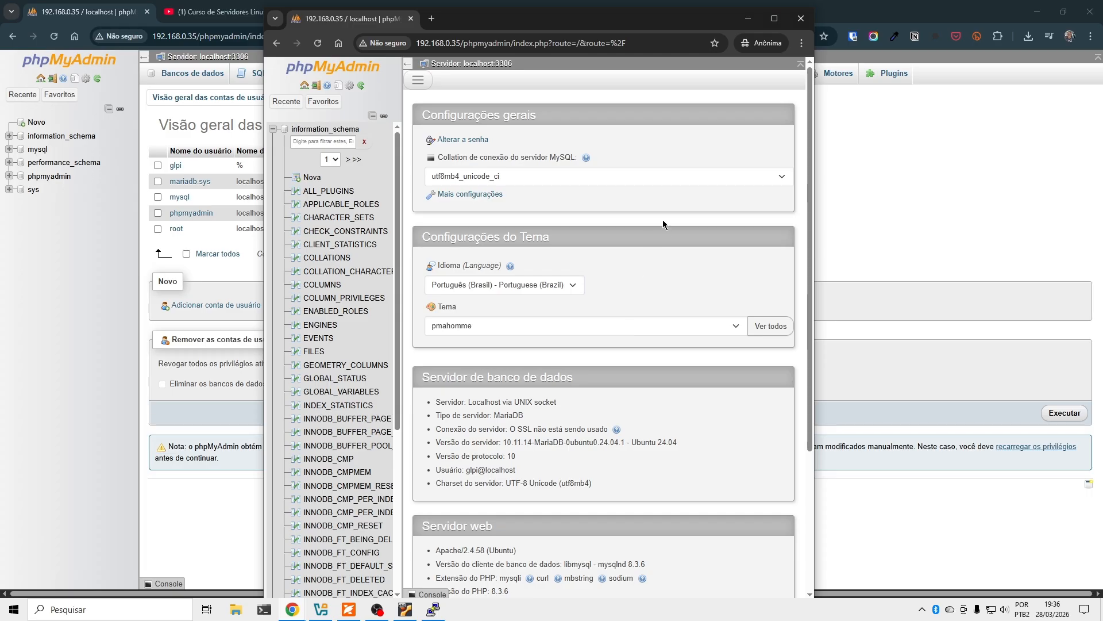
left_click(774, 18)
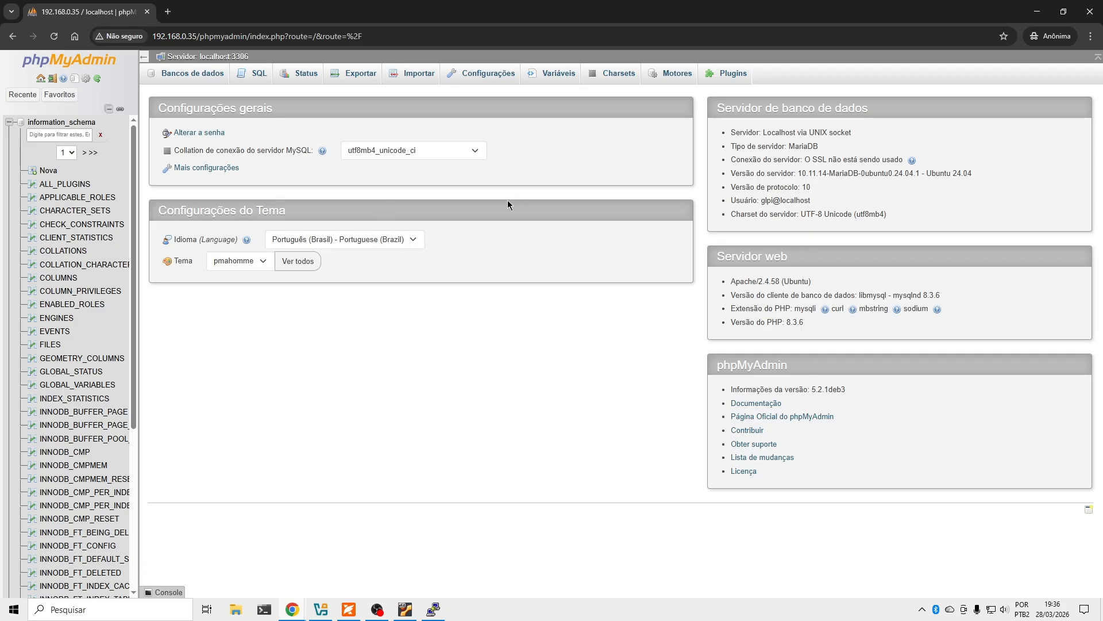
left_click(8, 122)
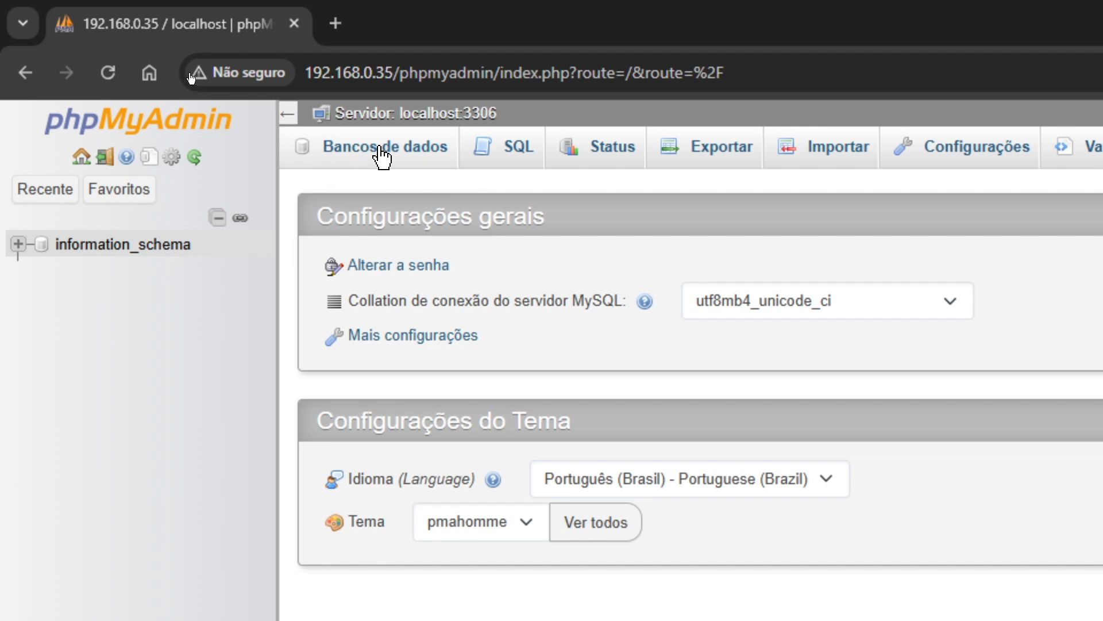
As glpi, check Bancos de dados shows 'Sem privilégios' for creating databases, then open SQL.
left_click(379, 20)
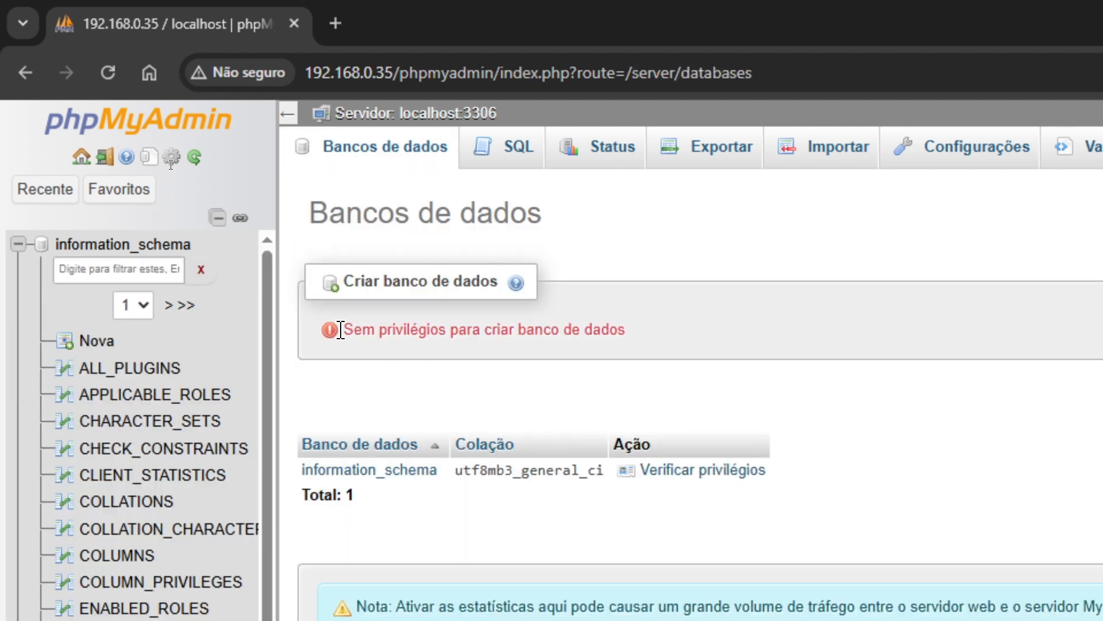
left_click_drag(337, 329, 737, 343)
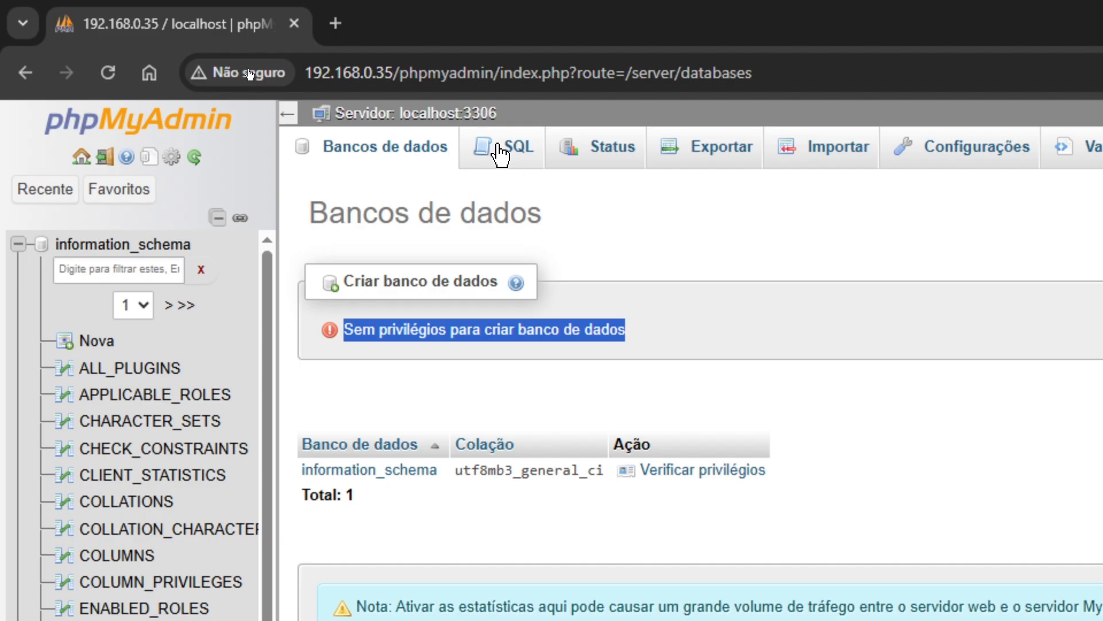
left_click(512, 164)
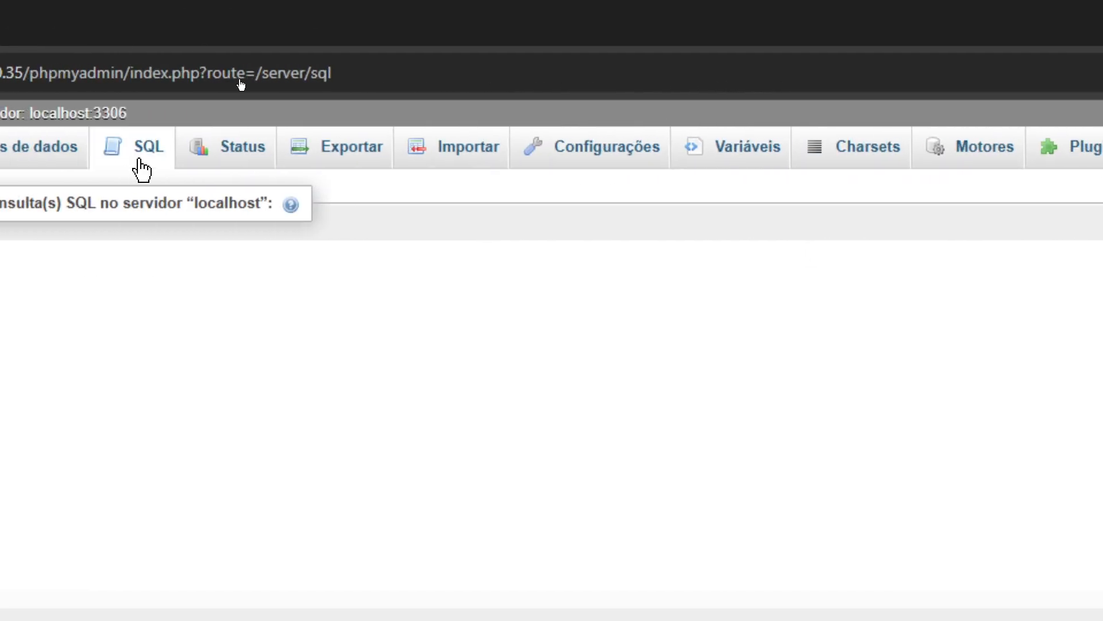
left_click(133, 188)
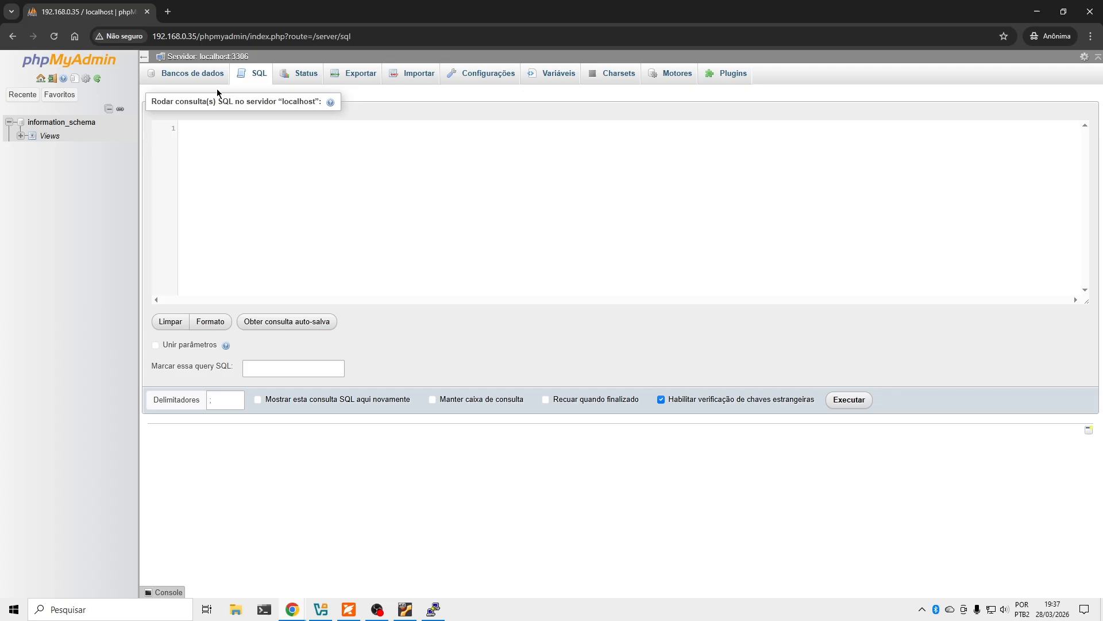
left_click(316, 170)
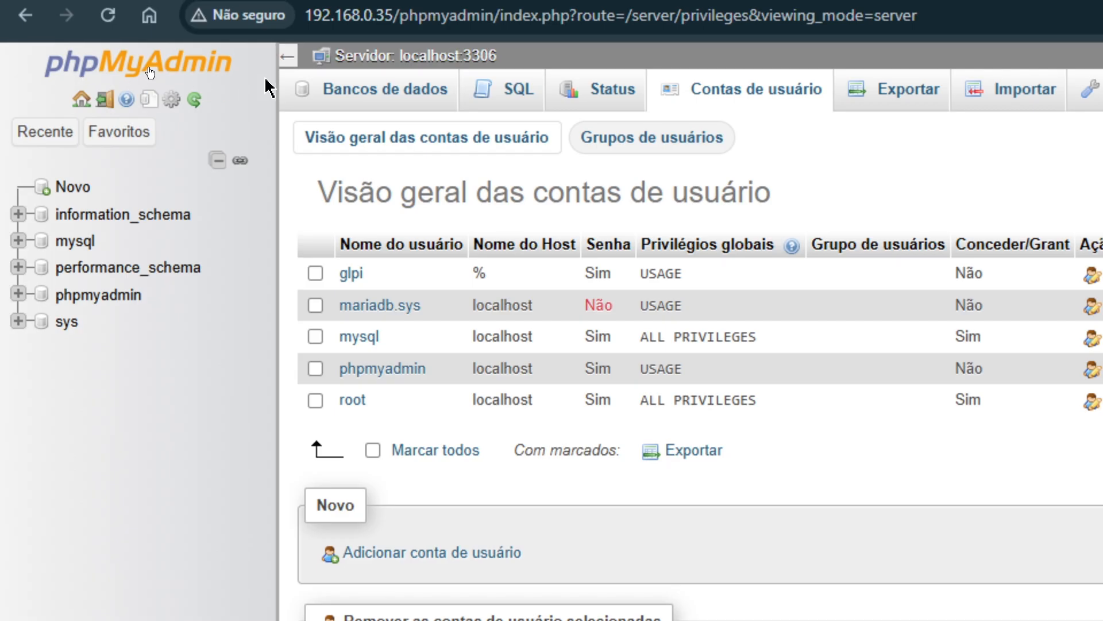
Enter glpi as the new database name on the Databases page.
left_click(367, 87)
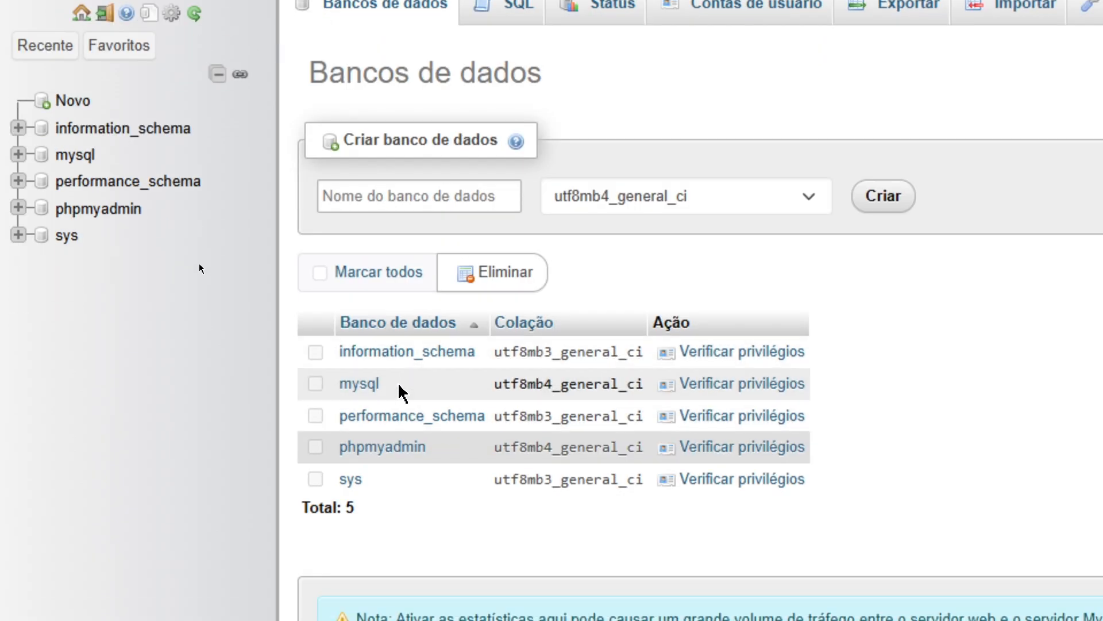
left_click(369, 189)
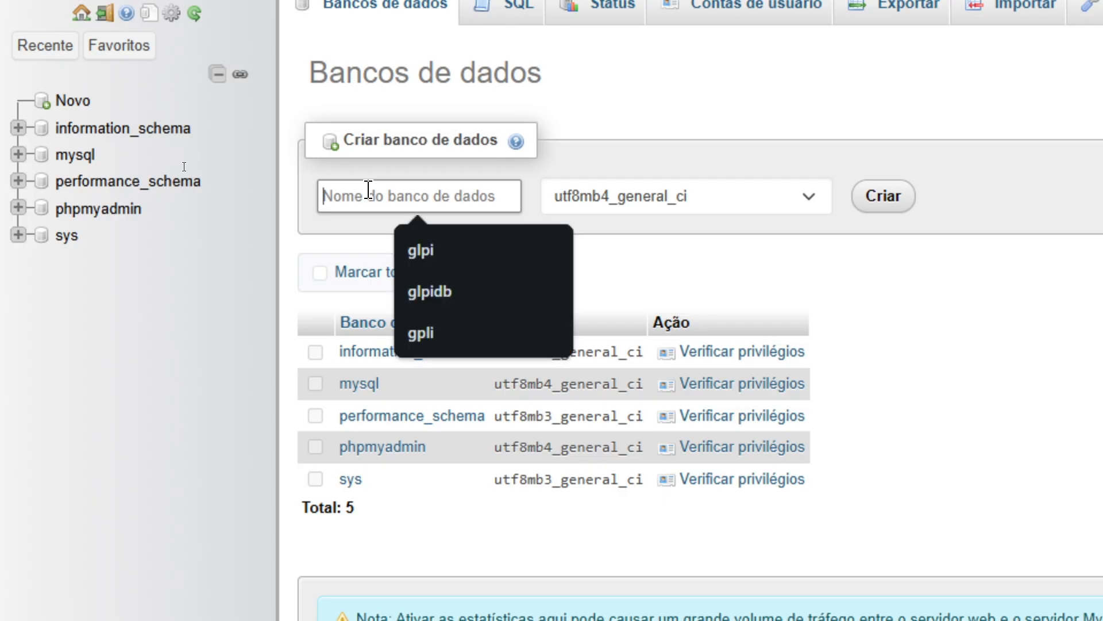
type("glp")
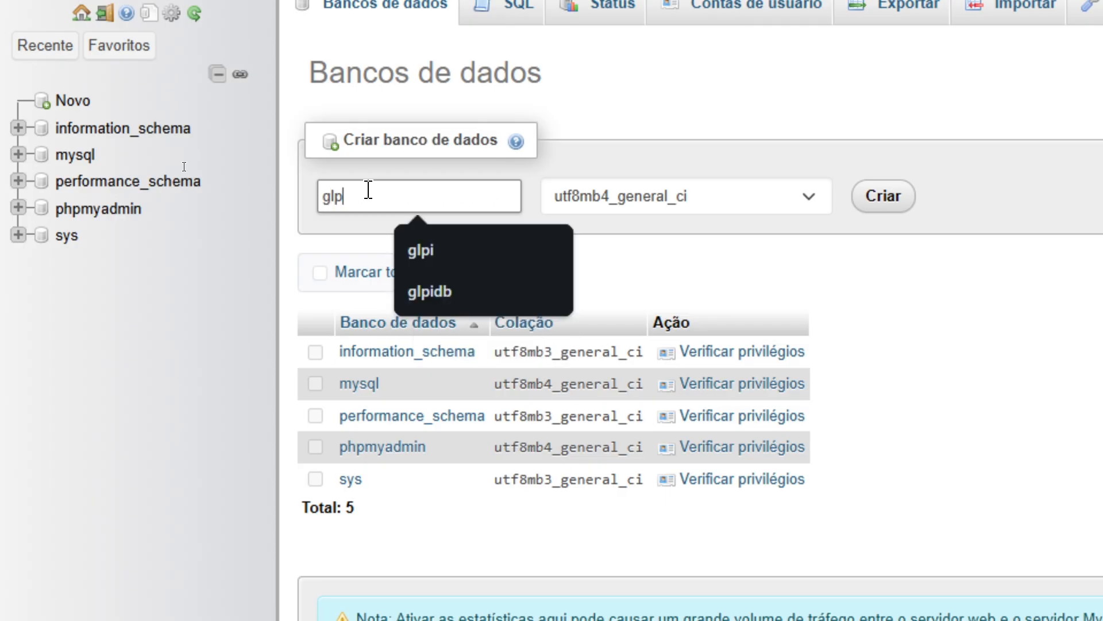
type("idb")
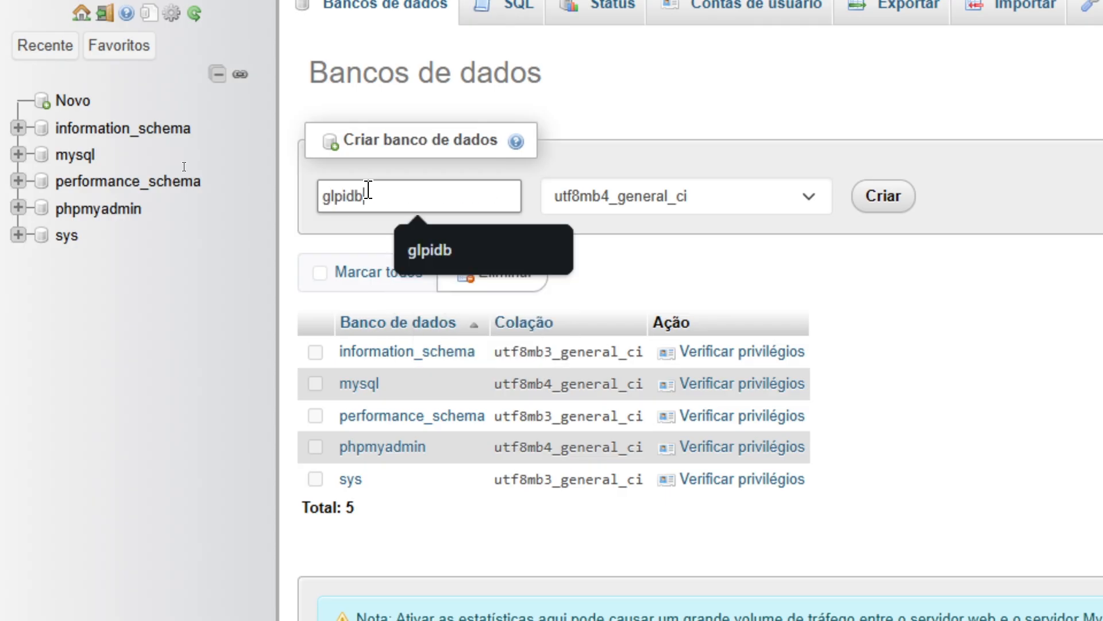
key("BackSpace")
key("BackSpace")
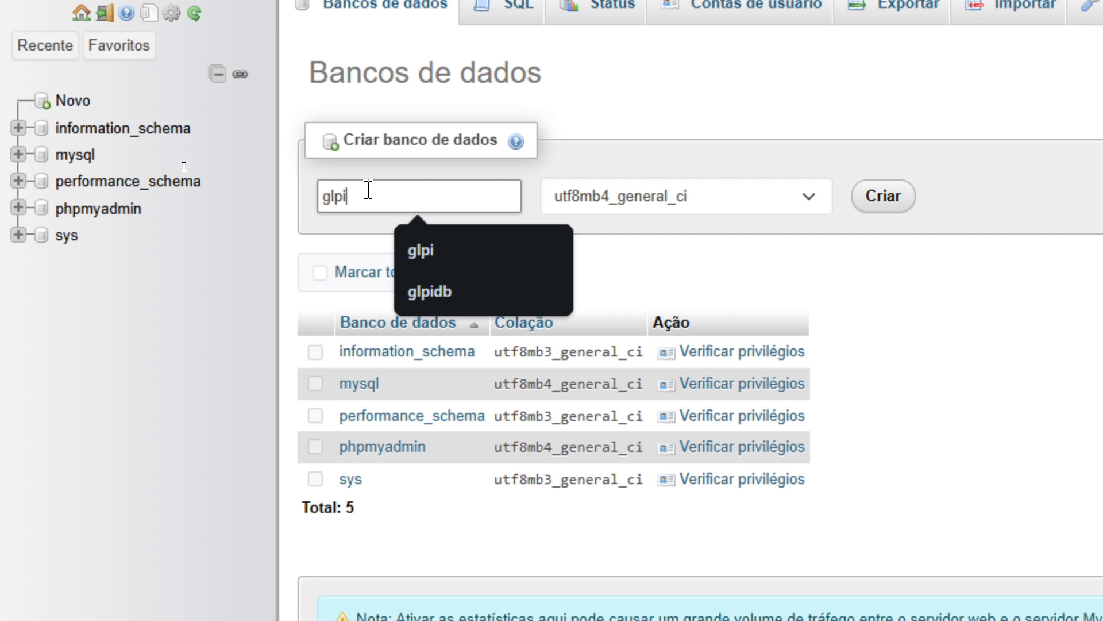
left_click(727, 224)
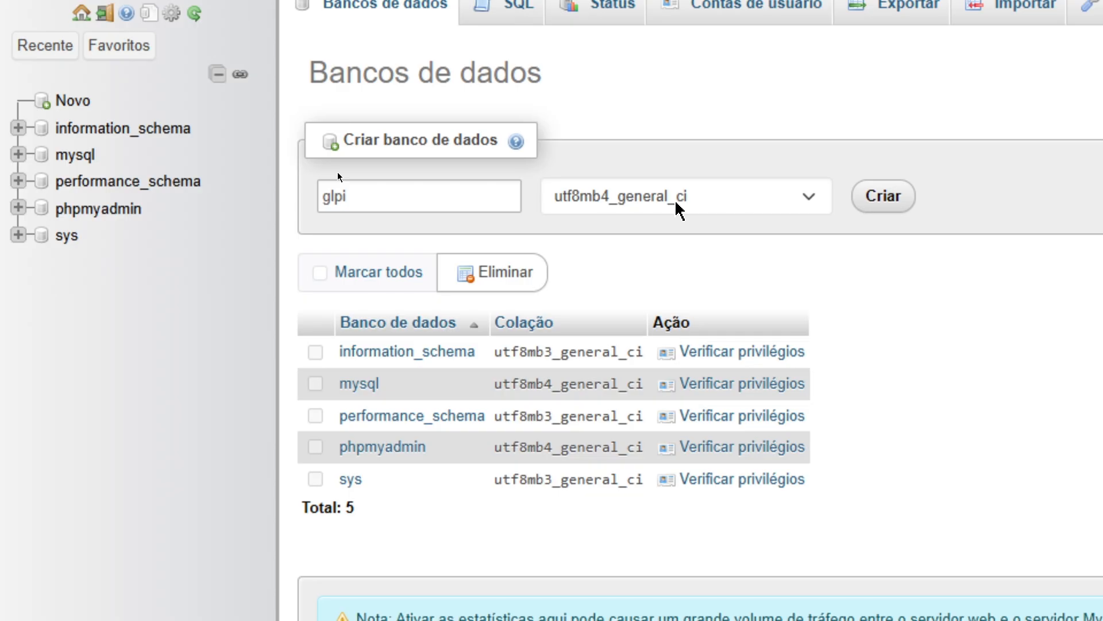
Choose utf8mb4_unicode_ci as the new database's collation.
left_click(633, 197)
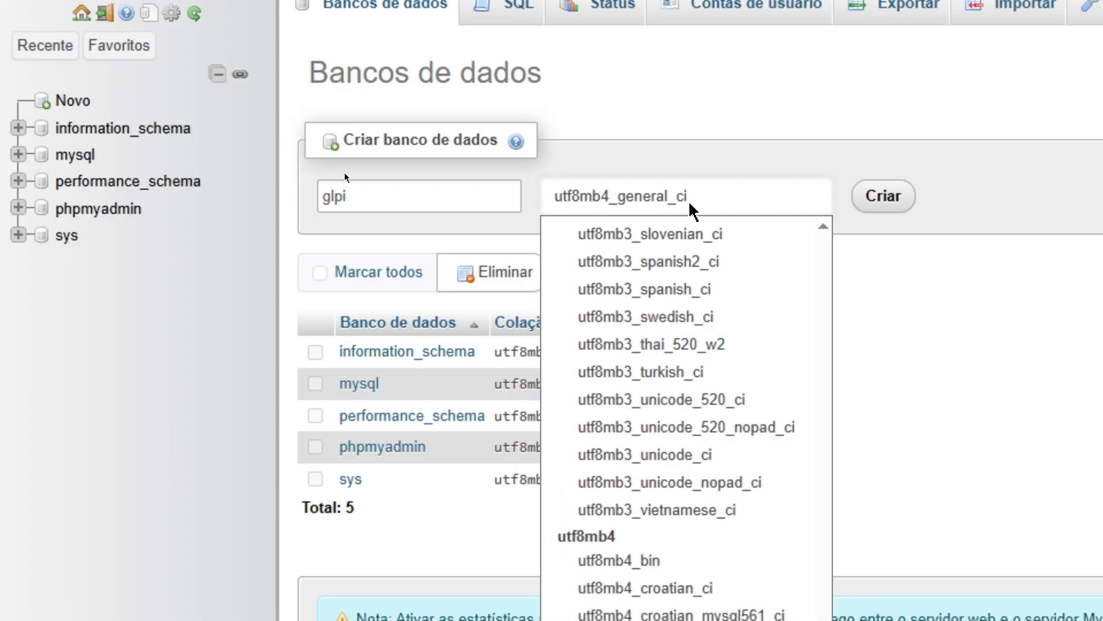
scroll(646, 450, "down", 10)
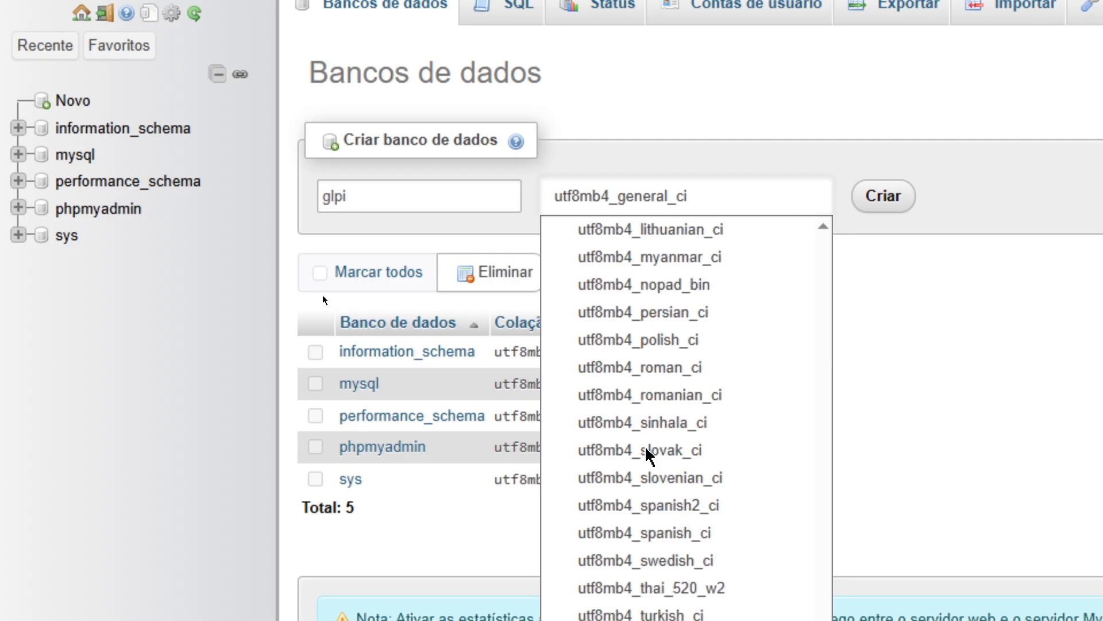
scroll(646, 451, "up", 7)
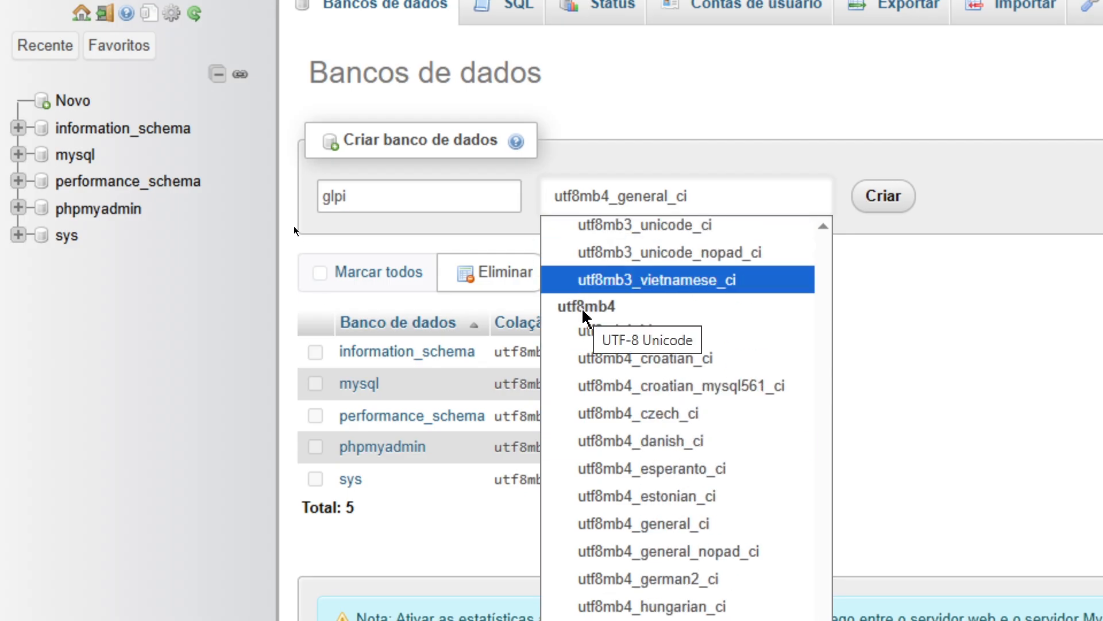
scroll(644, 488, "down", 3)
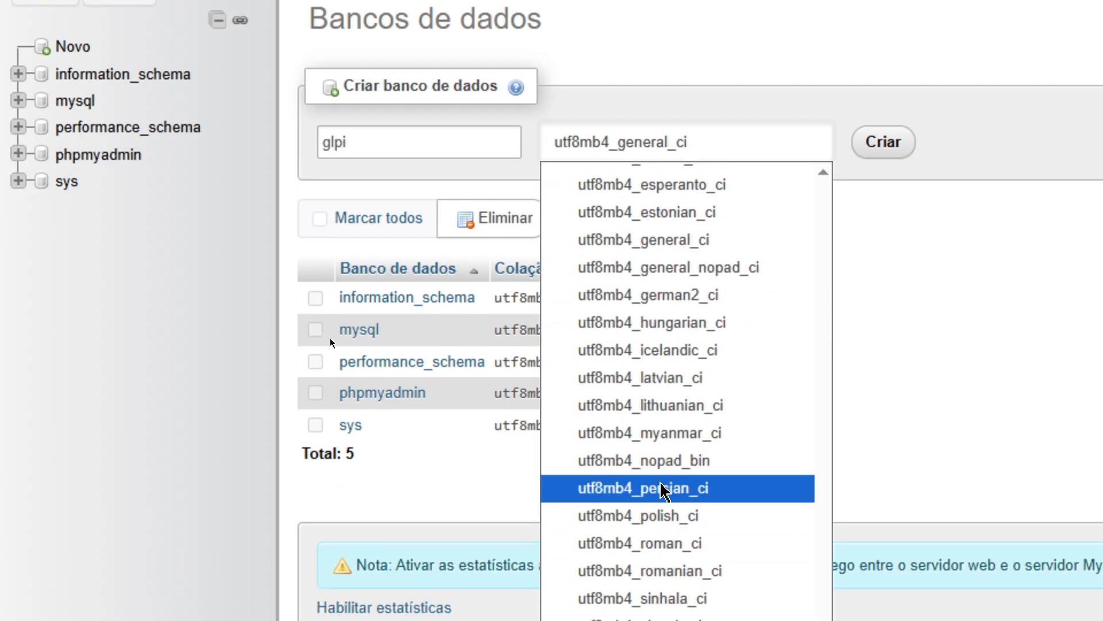
scroll(664, 534, "down", 3)
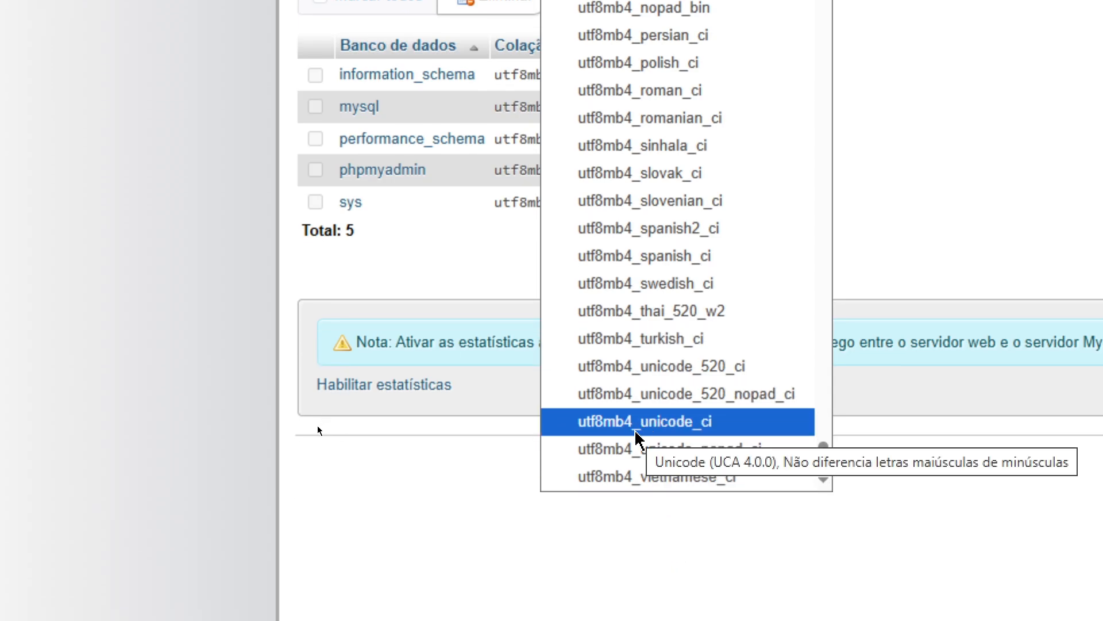
left_click(636, 434)
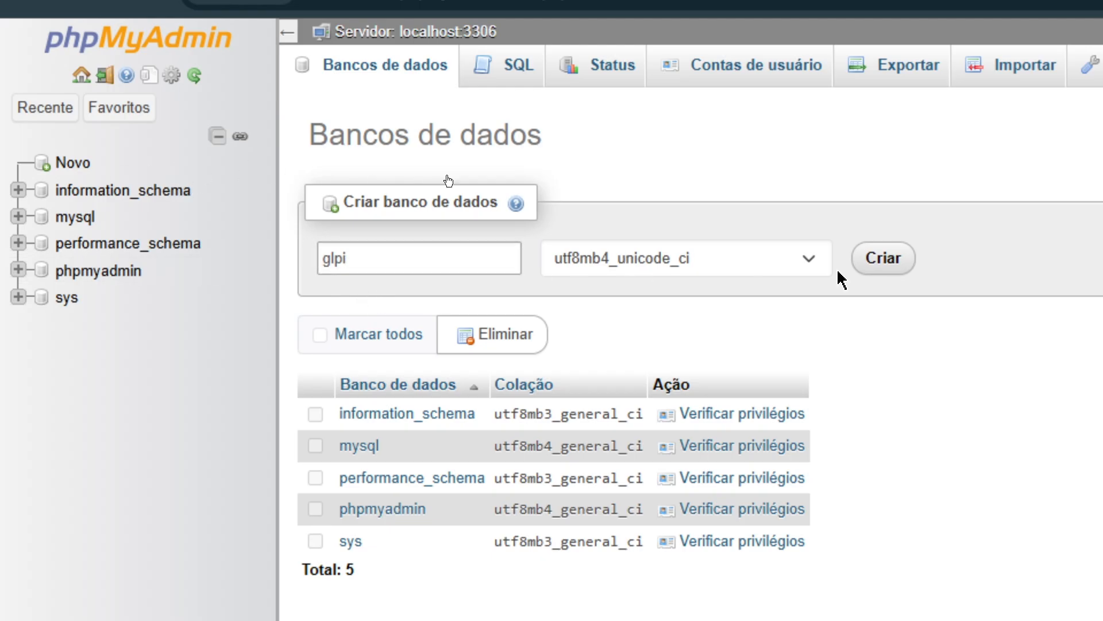
Create the glpi database with Criar so it appears in the navigation tree.
left_click(893, 264)
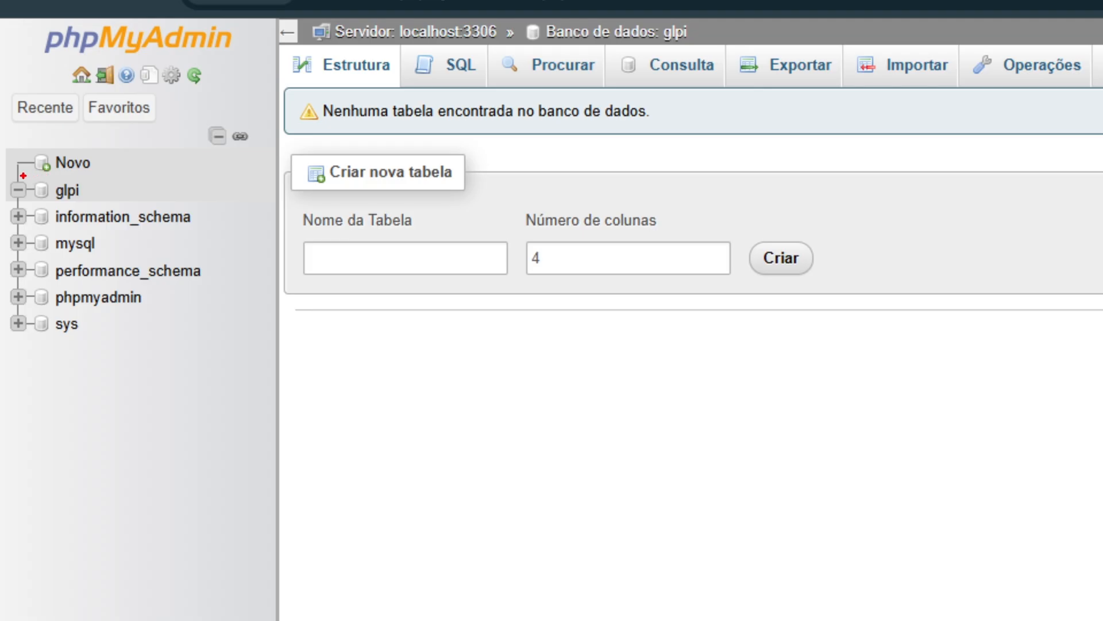
mouse_move(23, 175)
left_mouse_down()
mouse_move(118, 187)
mouse_move(145, 205)
left_mouse_up()
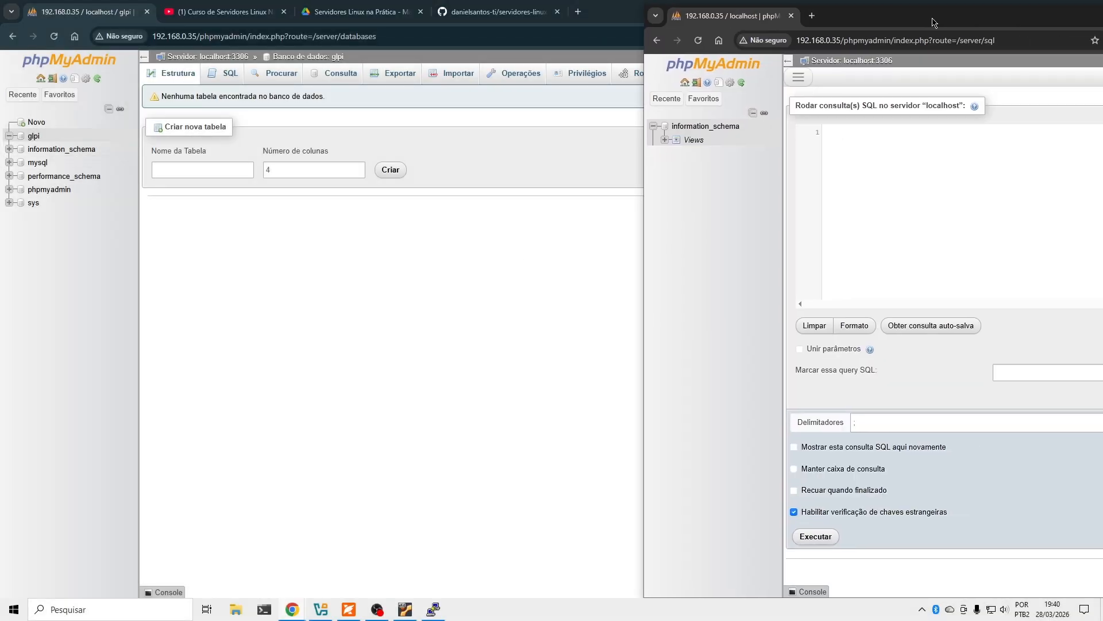
left_click_drag(1073, 16, 484, 58)
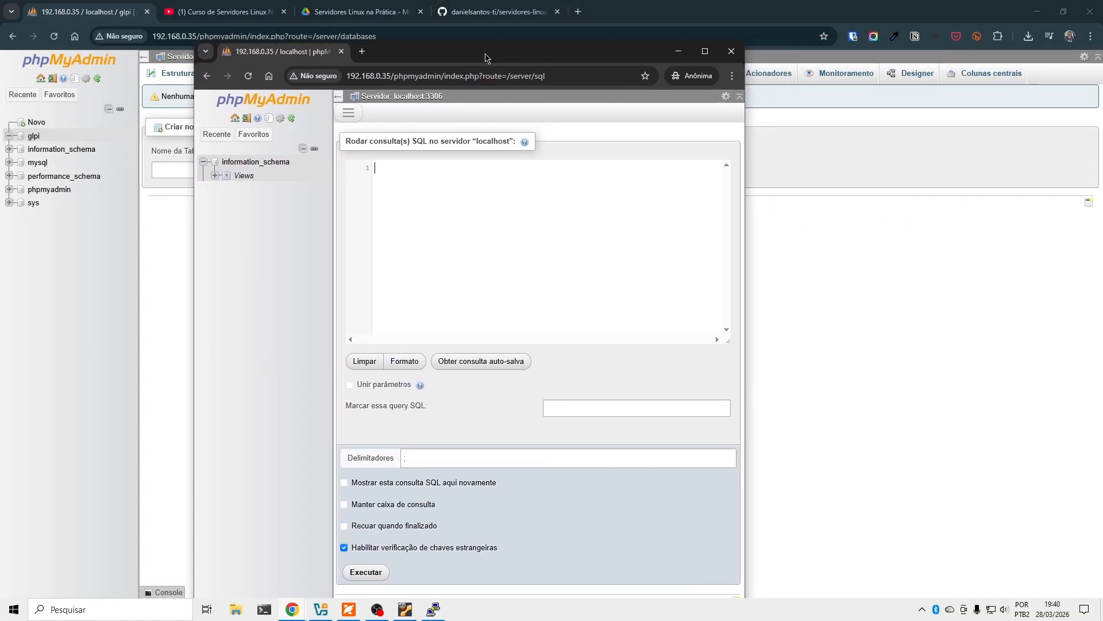
left_click(249, 78)
left_click_drag(416, 51, 1102, 86)
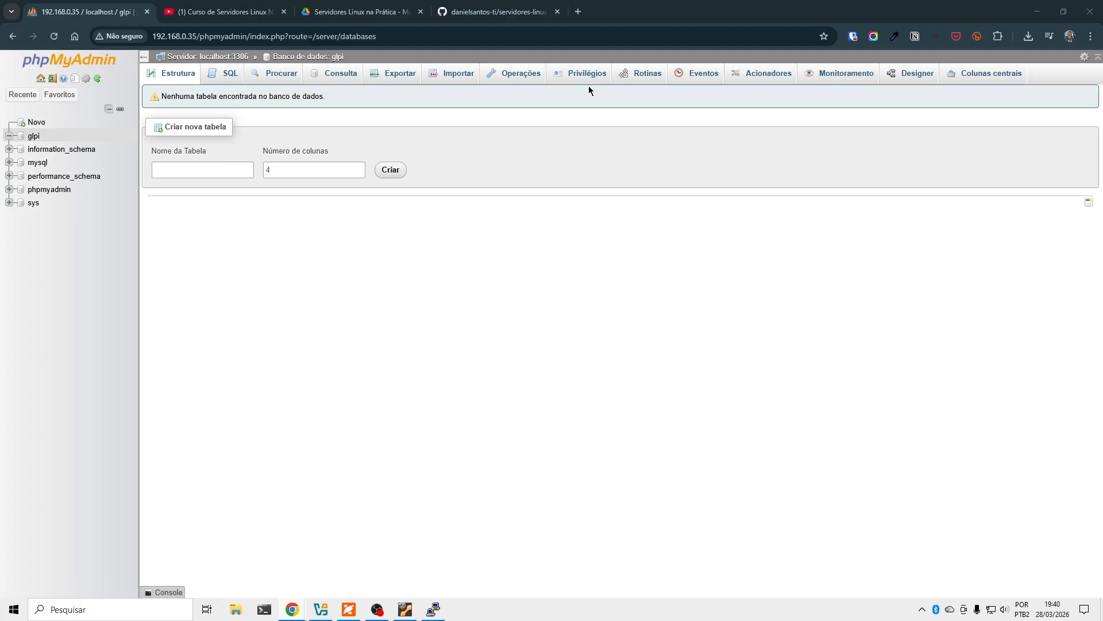
left_click(44, 87)
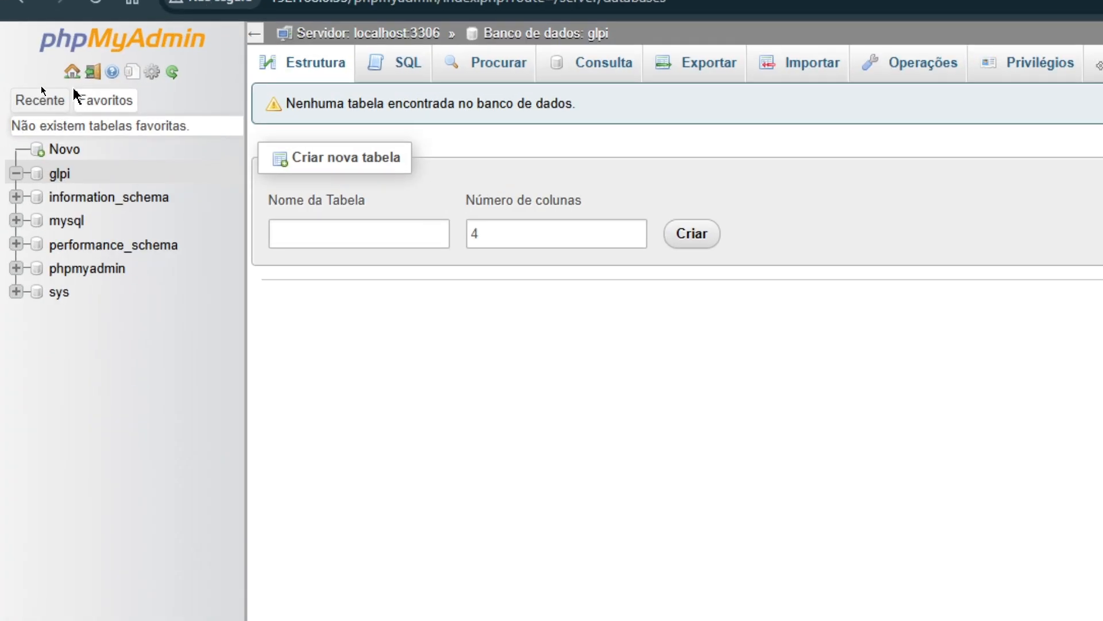
Open Edit privileges for 'glpi'@'%' from User accounts, keeping all global privileges unchecked.
left_click(72, 72)
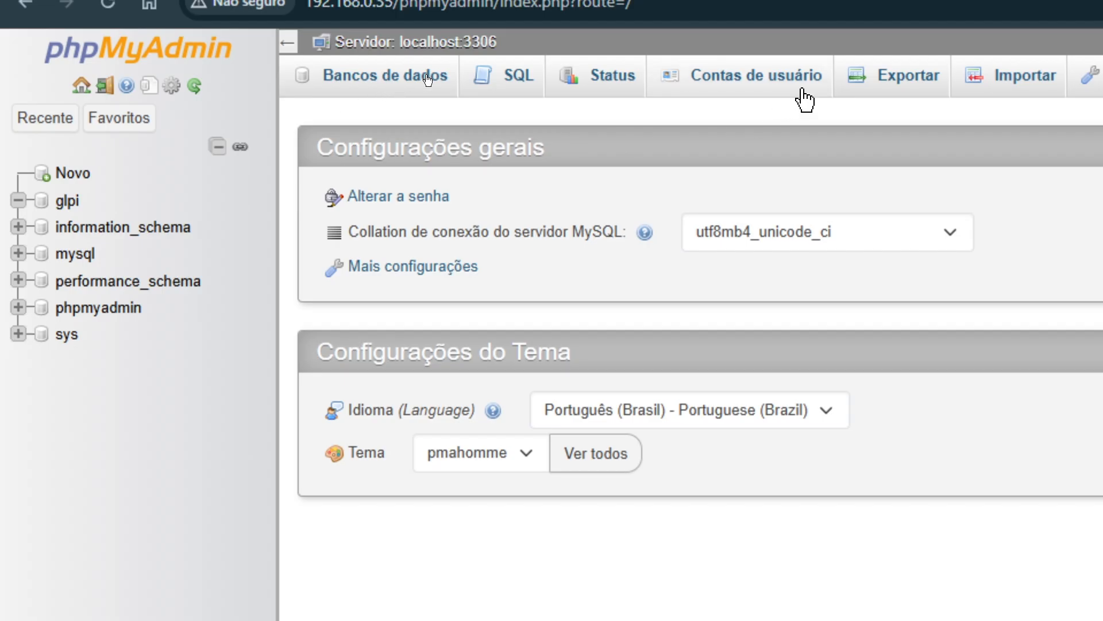
left_click(666, 89)
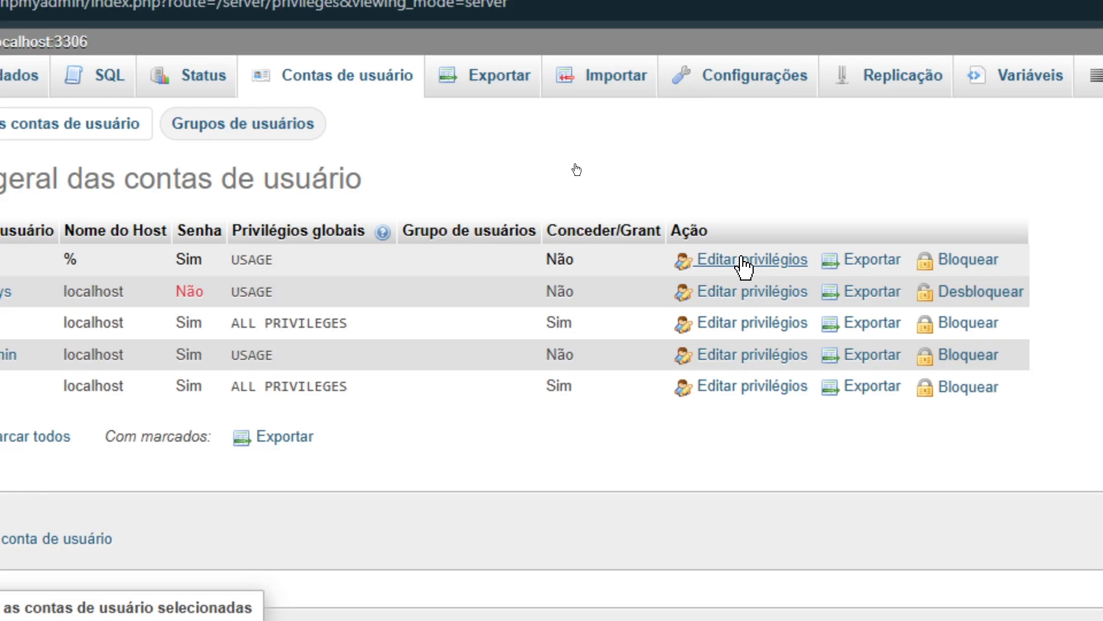
left_click(745, 266)
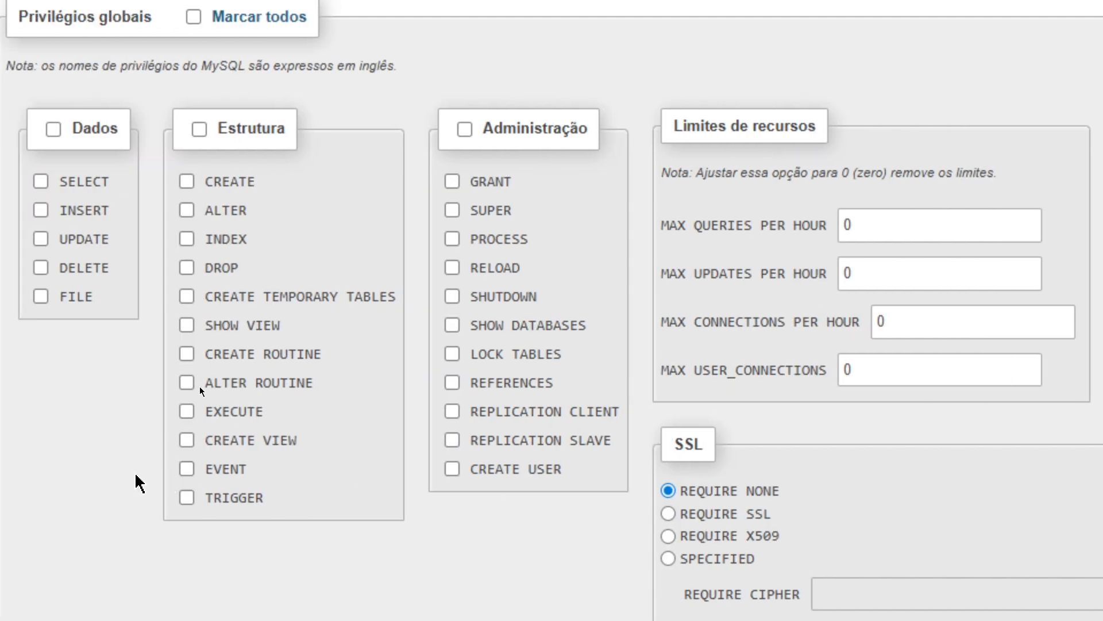
left_click(164, 131)
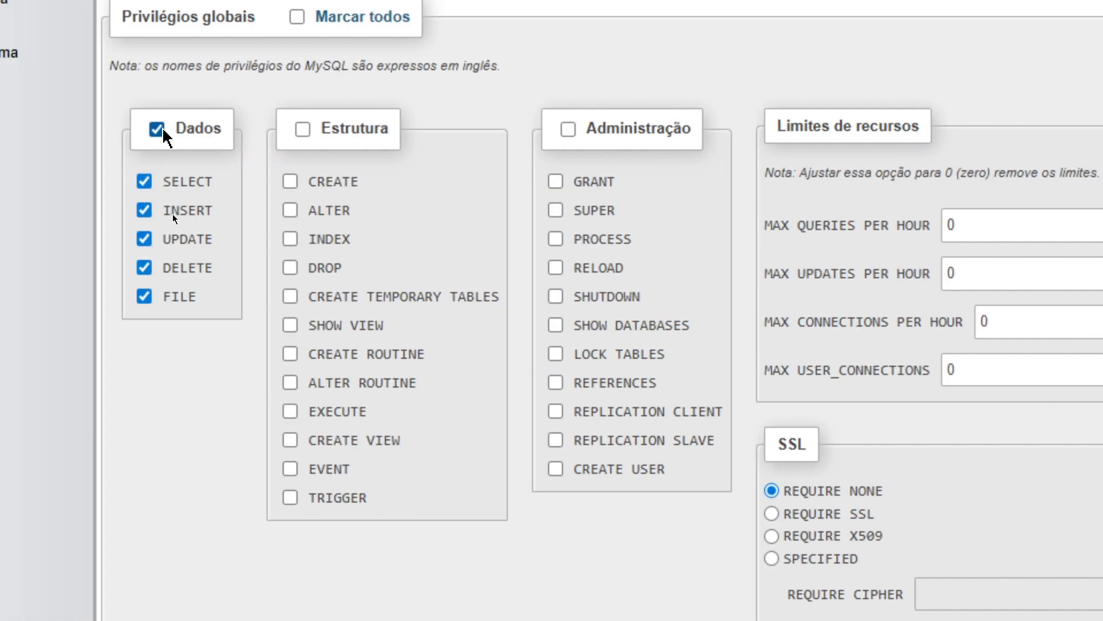
left_click(164, 131)
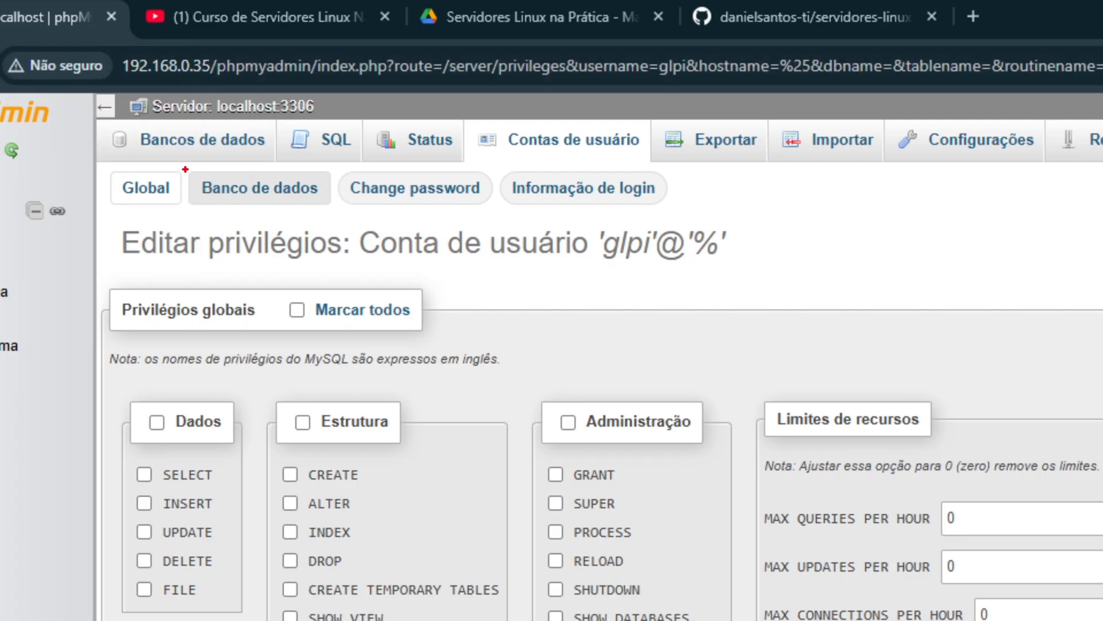
mouse_move(181, 165)
left_mouse_down()
mouse_move(300, 181)
mouse_move(336, 217)
left_mouse_up()
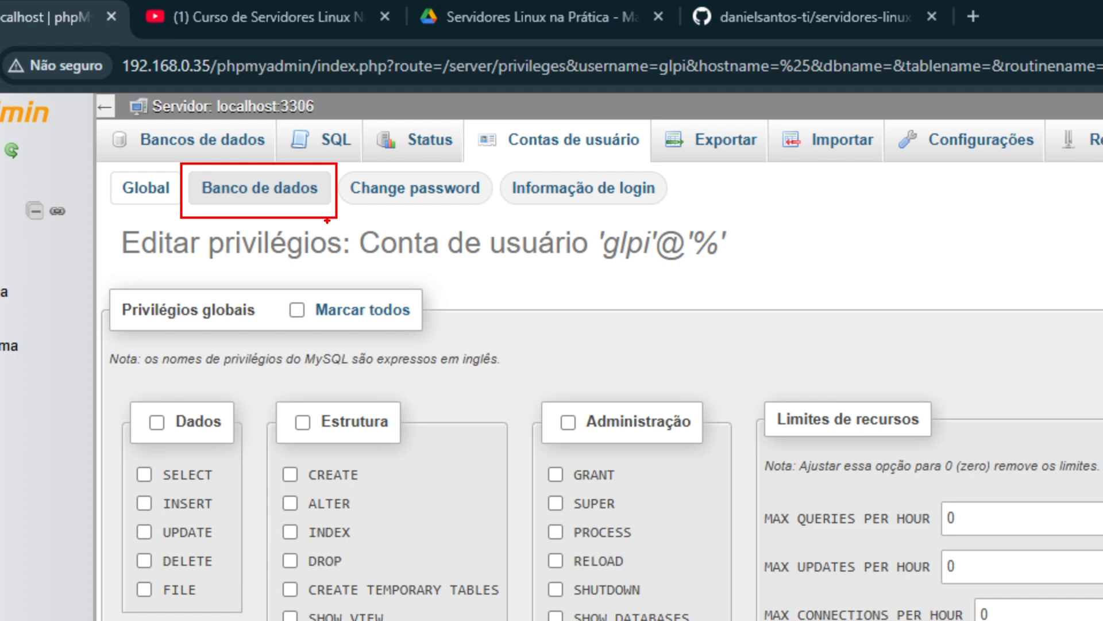
Load the 'glpi'@'%' privileges form for the glpi database from the Database sub-tab.
left_click(275, 194)
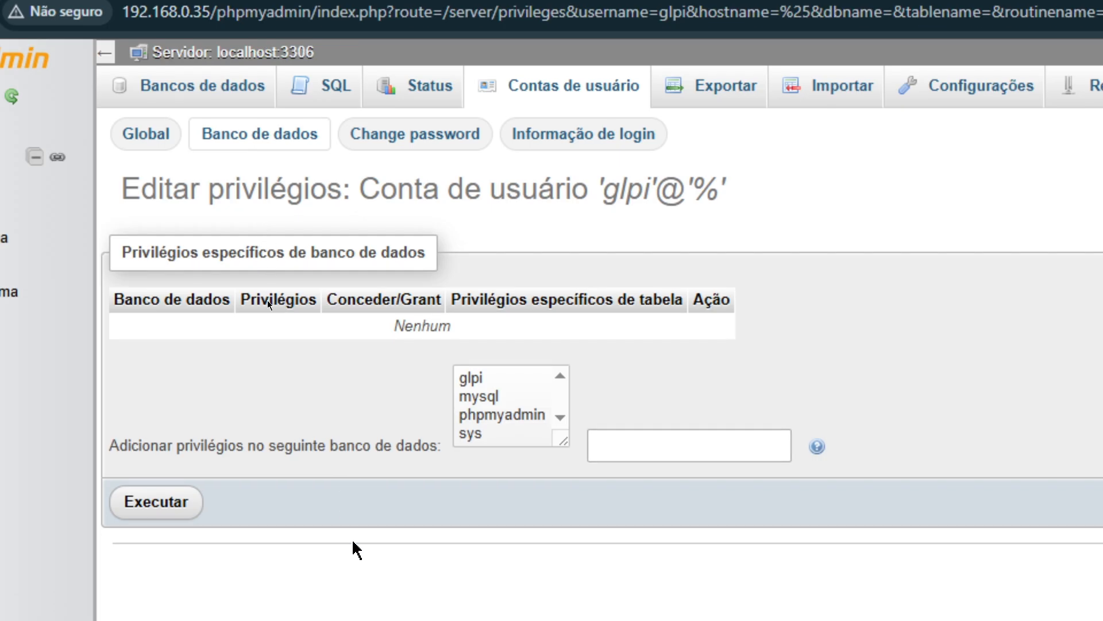
left_click(475, 380)
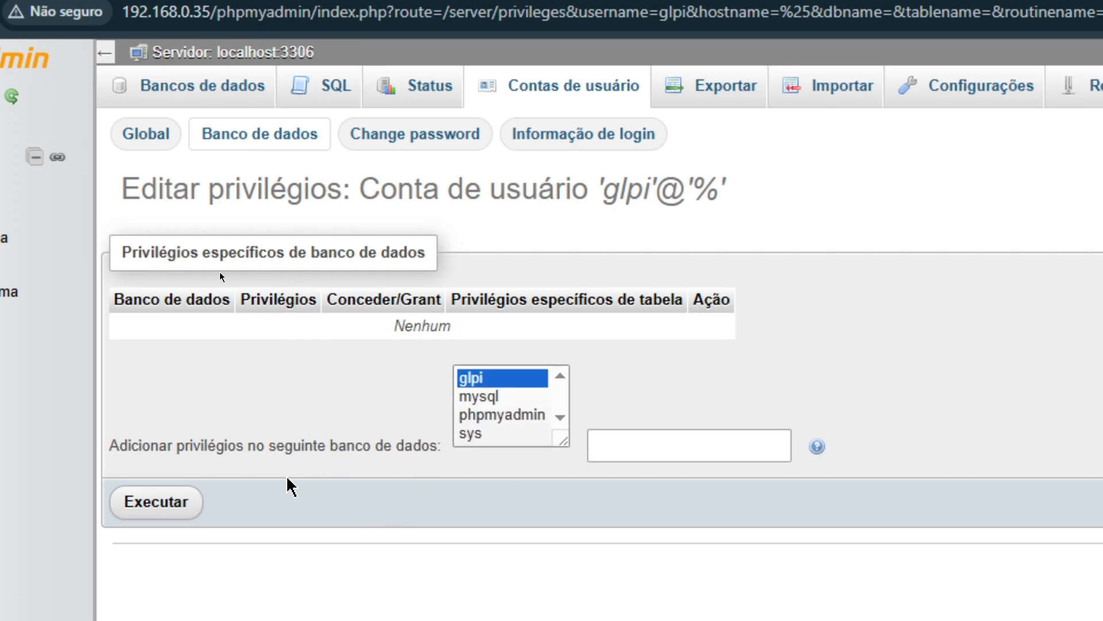
left_click(166, 506)
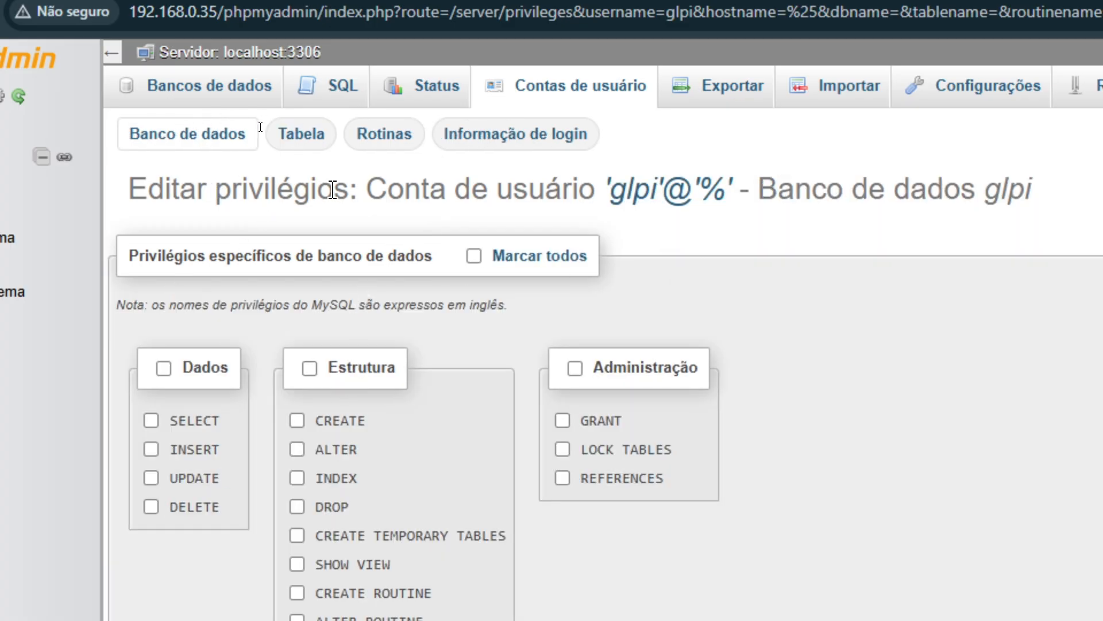
left_click_drag(366, 194, 735, 193)
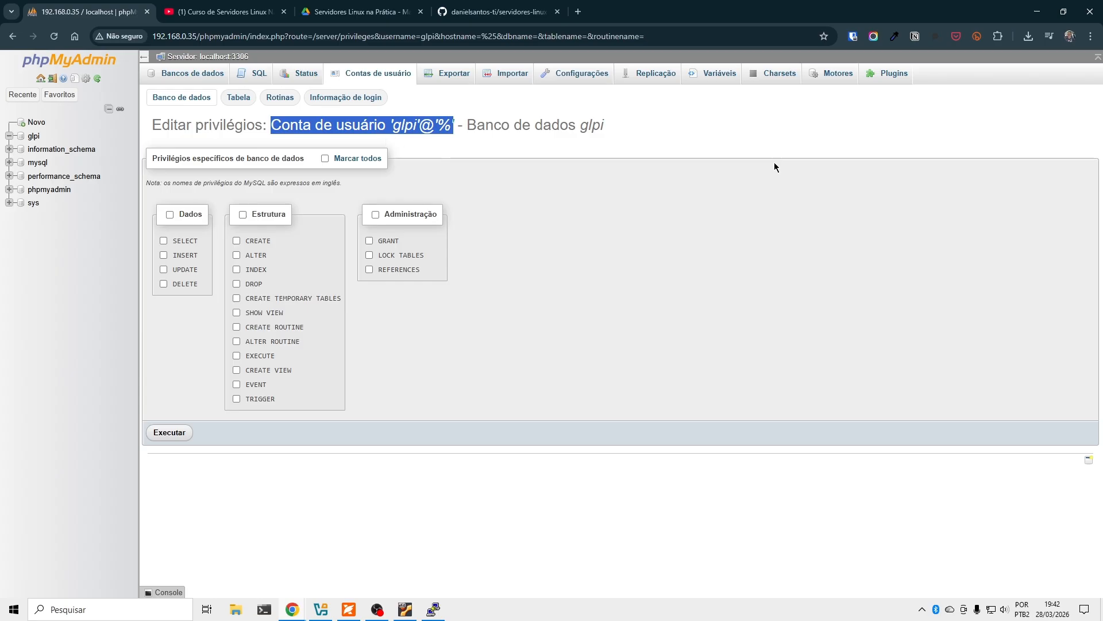
left_click_drag(1102, 6, 555, 55)
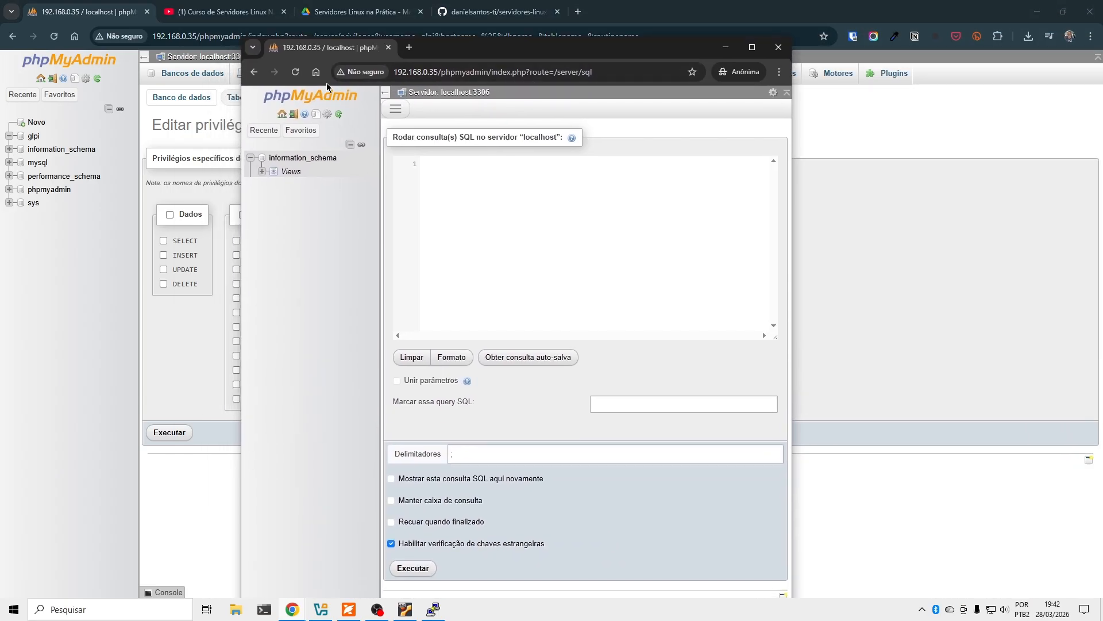
Tick all Data and Structure privileges for 'glpi'@'%' on the glpi database and apply them.
left_click(300, 74)
left_click_drag(477, 53, 1102, 50)
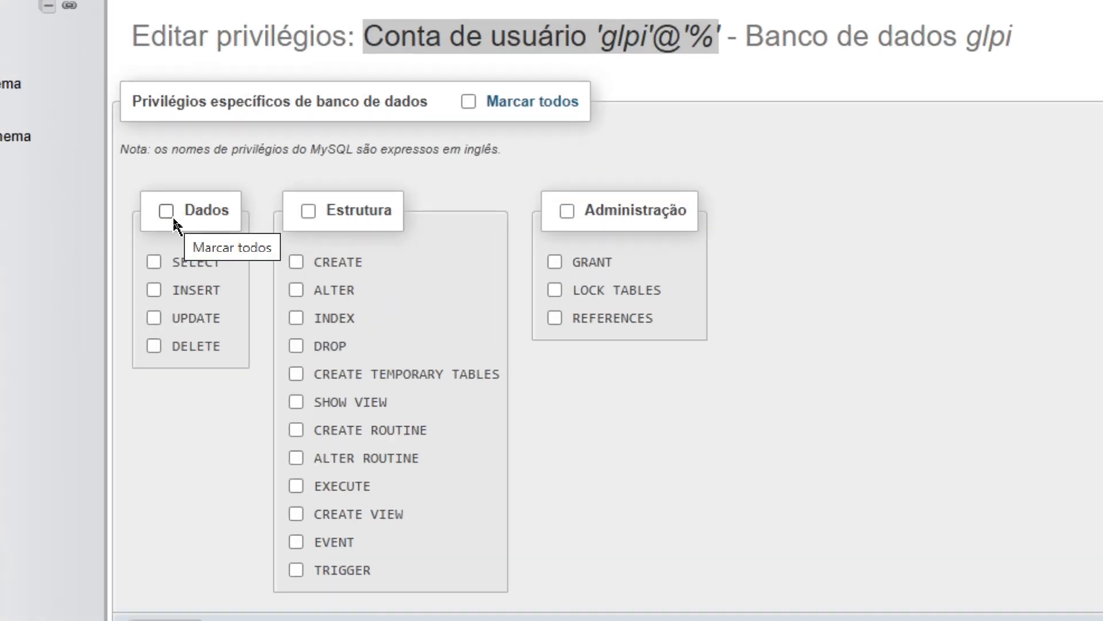
left_click(172, 216)
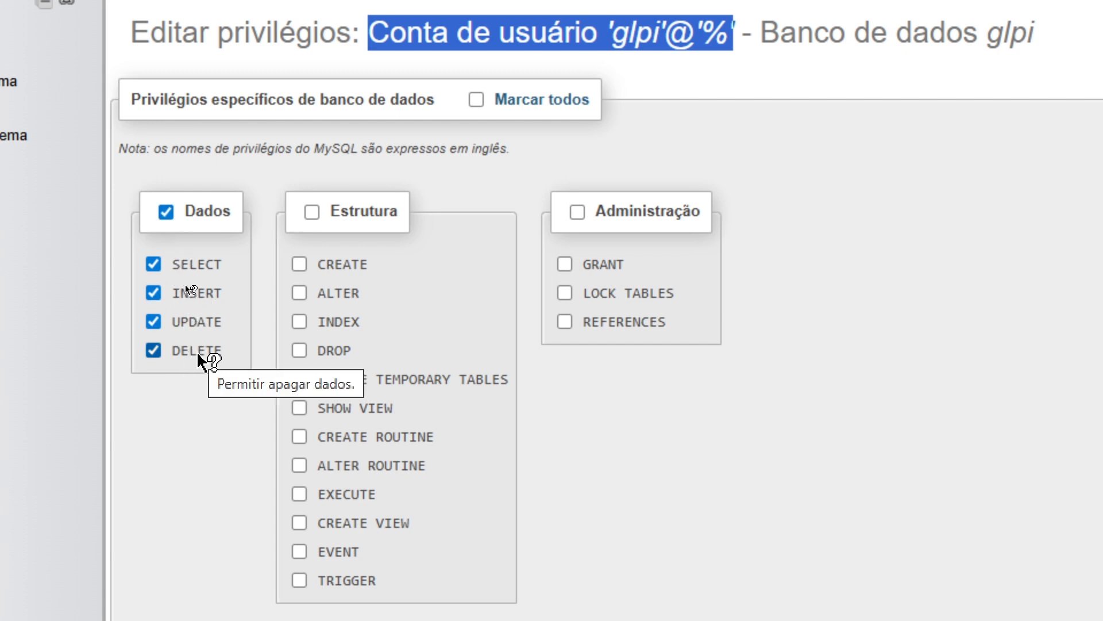
left_click(311, 212)
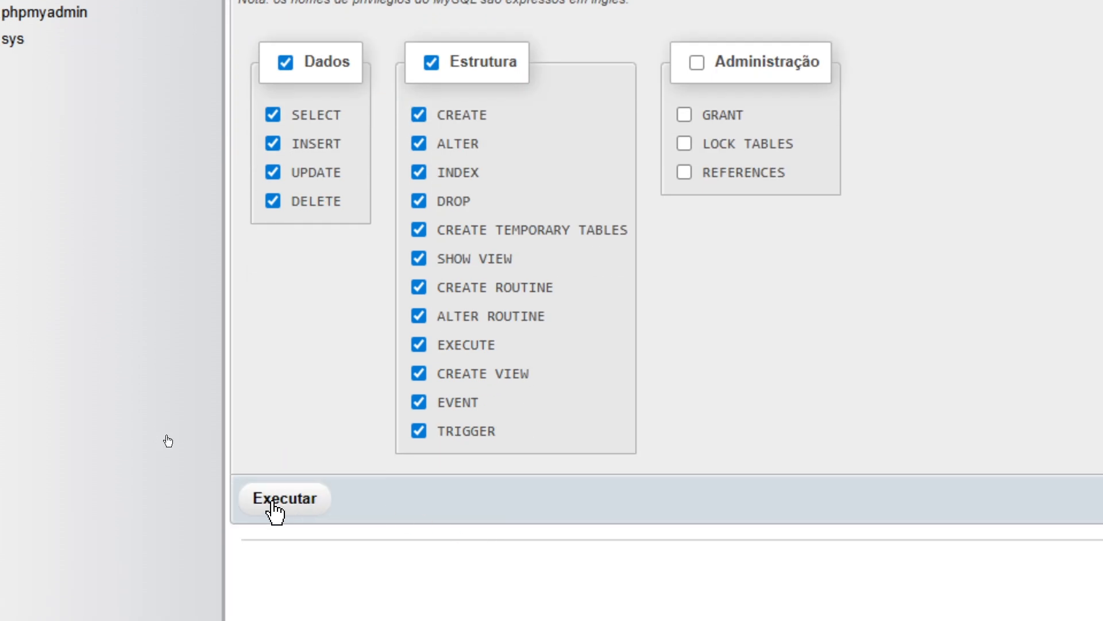
left_click(283, 505)
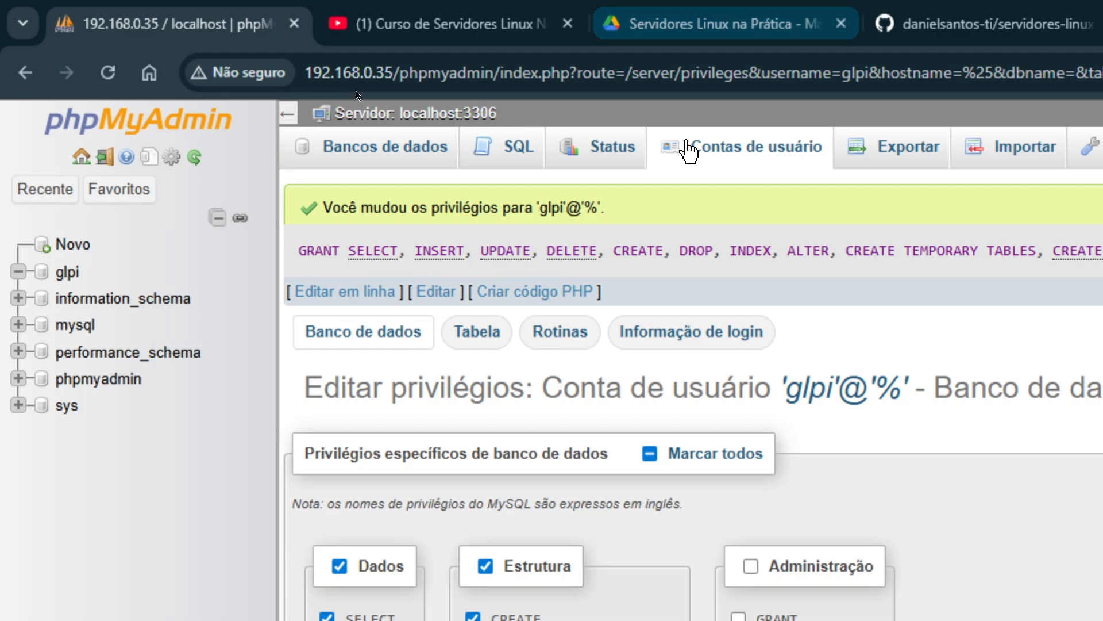
Go back to the User accounts overview and return the glpi session window onscreen.
left_click(753, 163)
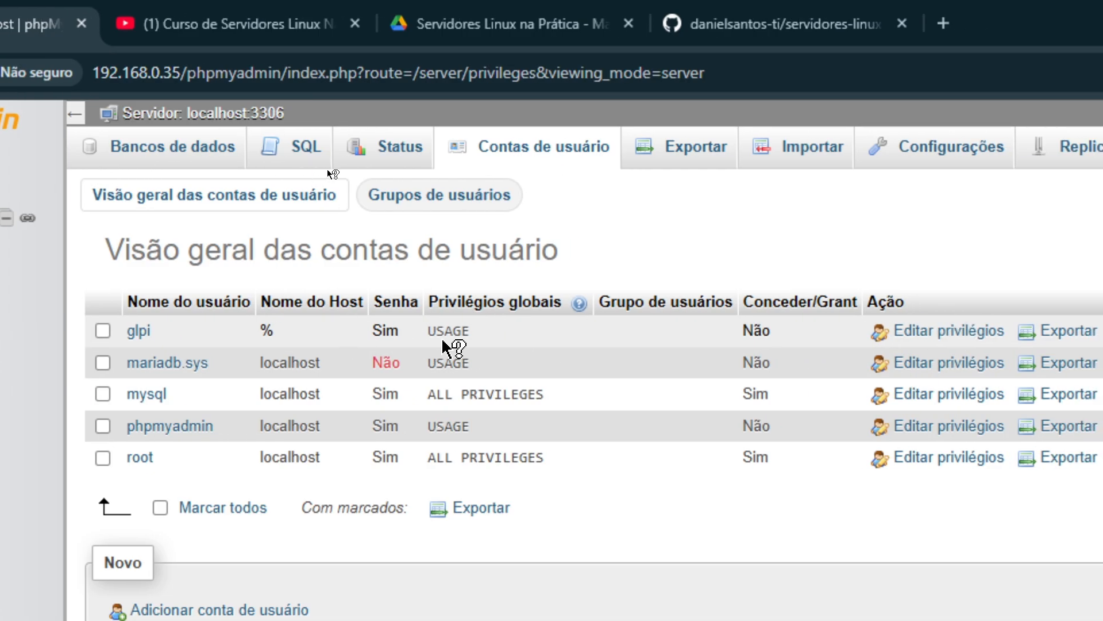
mouse_move(445, 347)
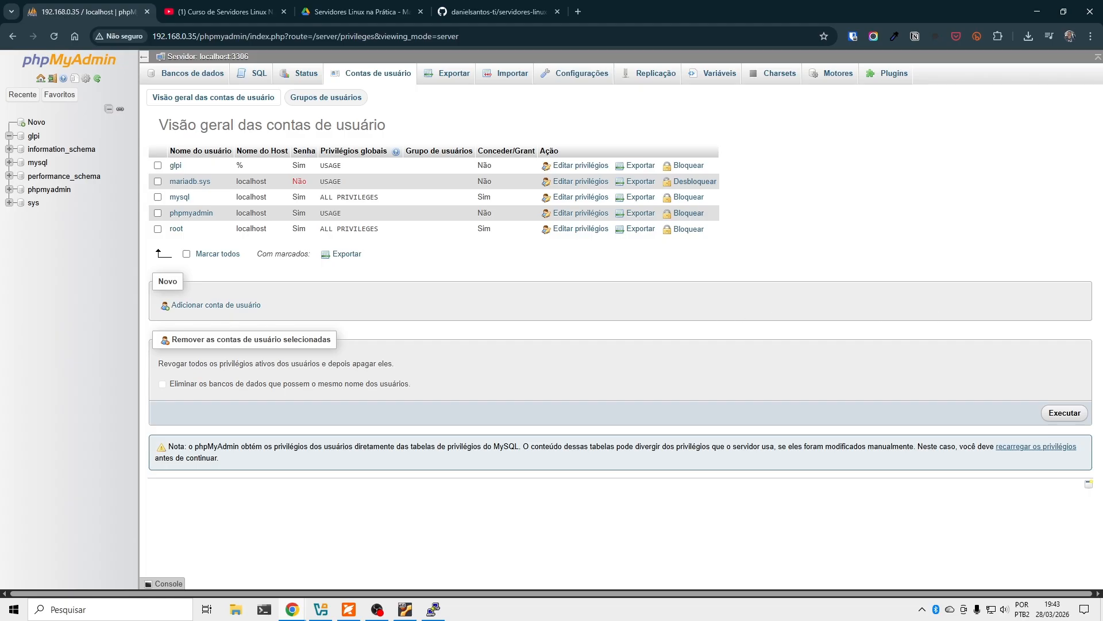
left_click_drag(1102, 3, 540, 56)
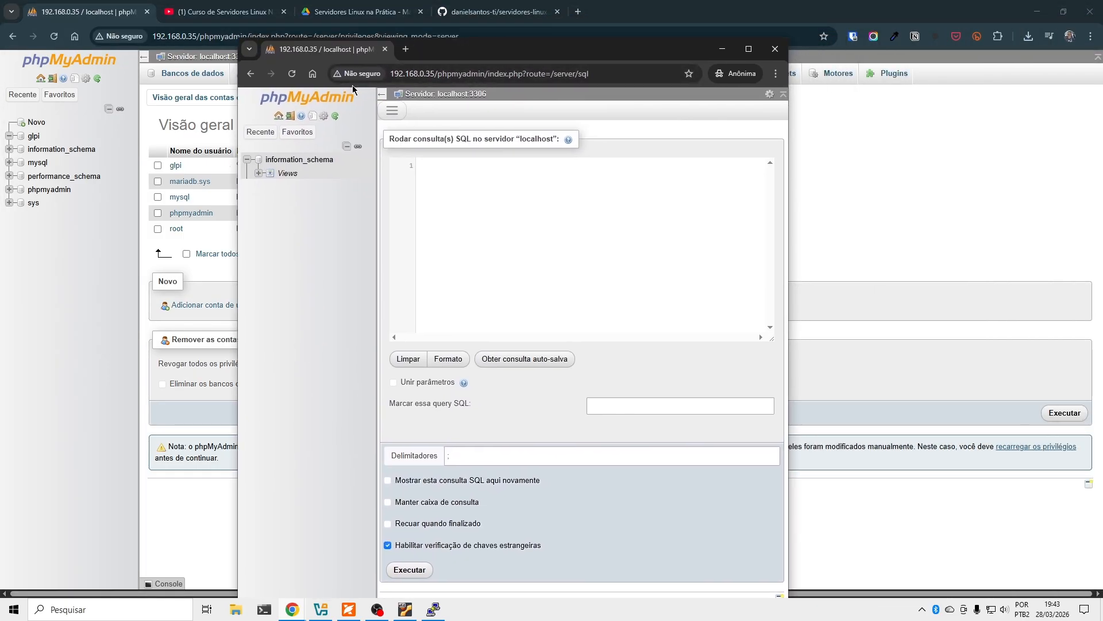
Reload the glpi user's session, open the glpi database, and maximize that window.
left_click(292, 74)
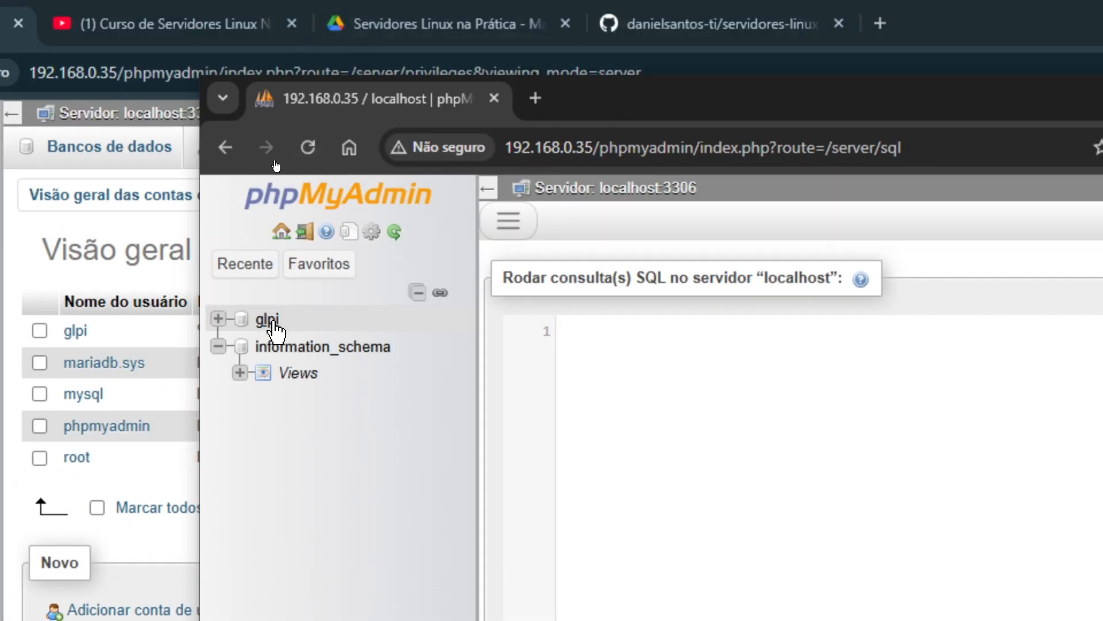
left_click(273, 323)
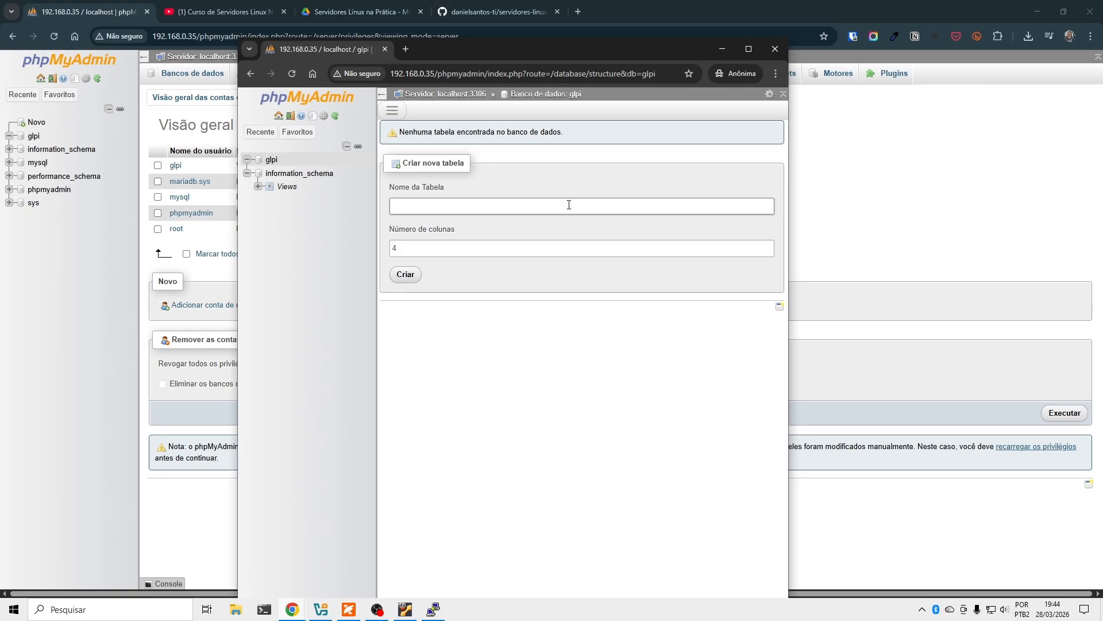
left_click(748, 48)
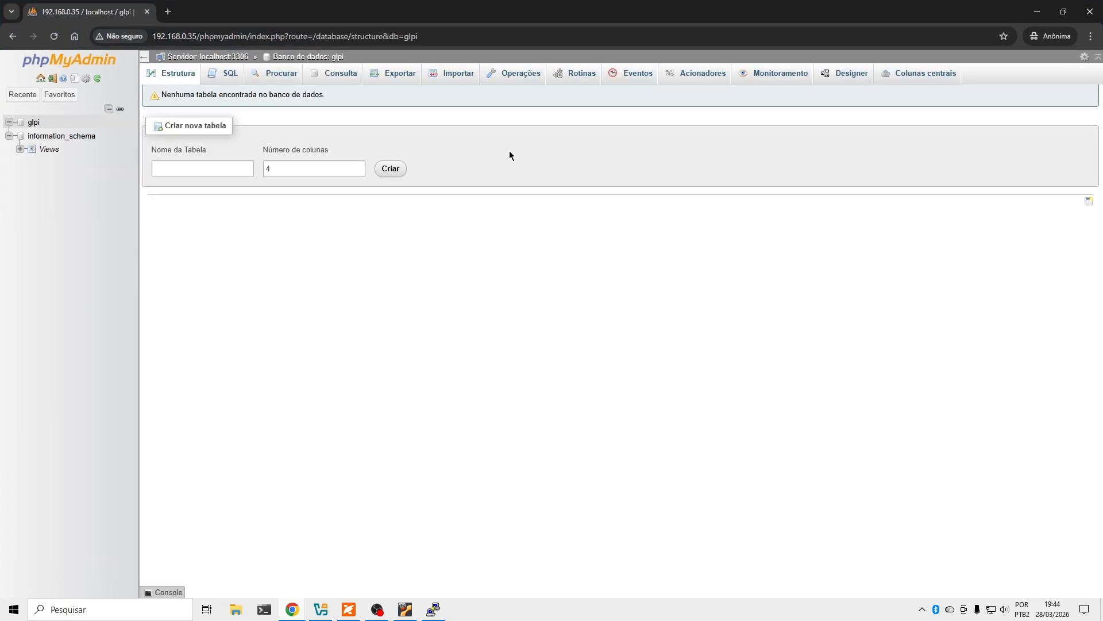
Enter 'teste' as the new table name, then try to go to the SQL page.
left_click(205, 172)
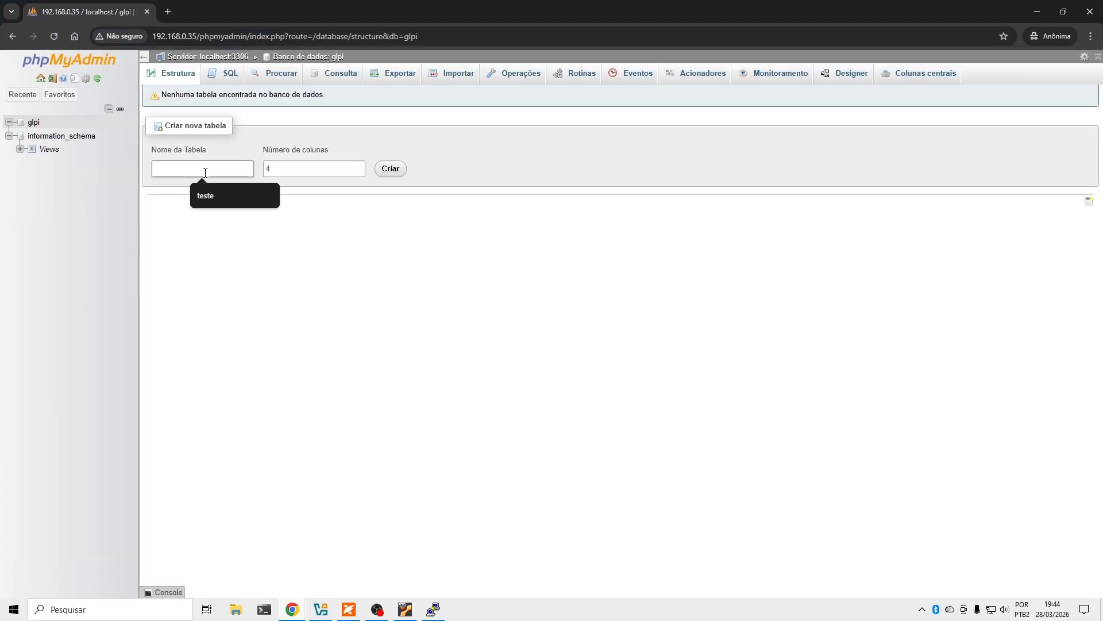
left_click(208, 196)
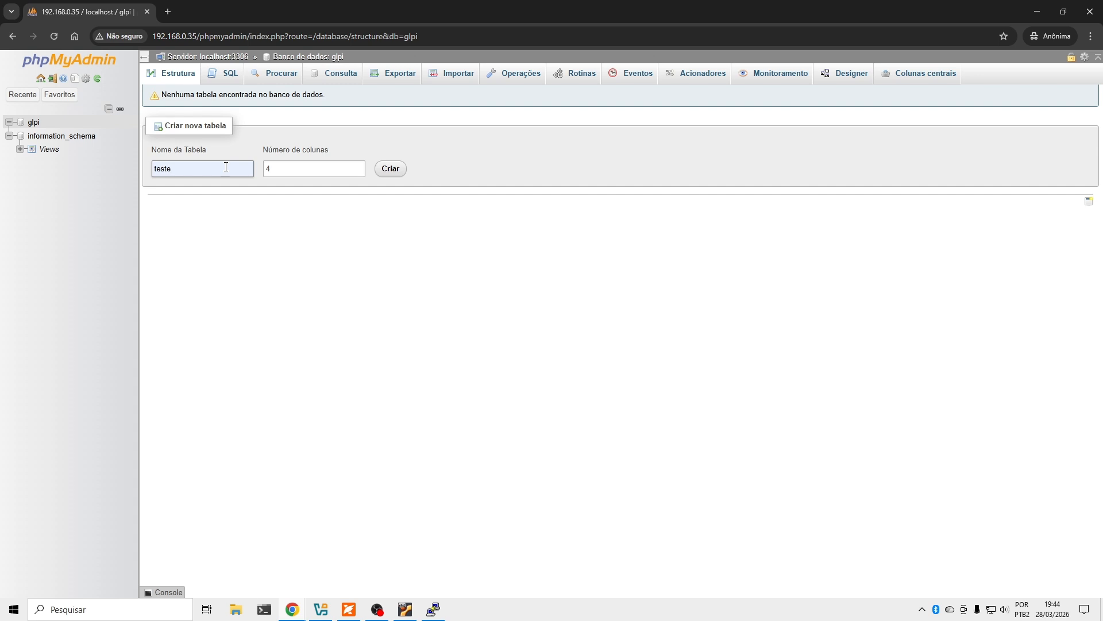
left_click(223, 75)
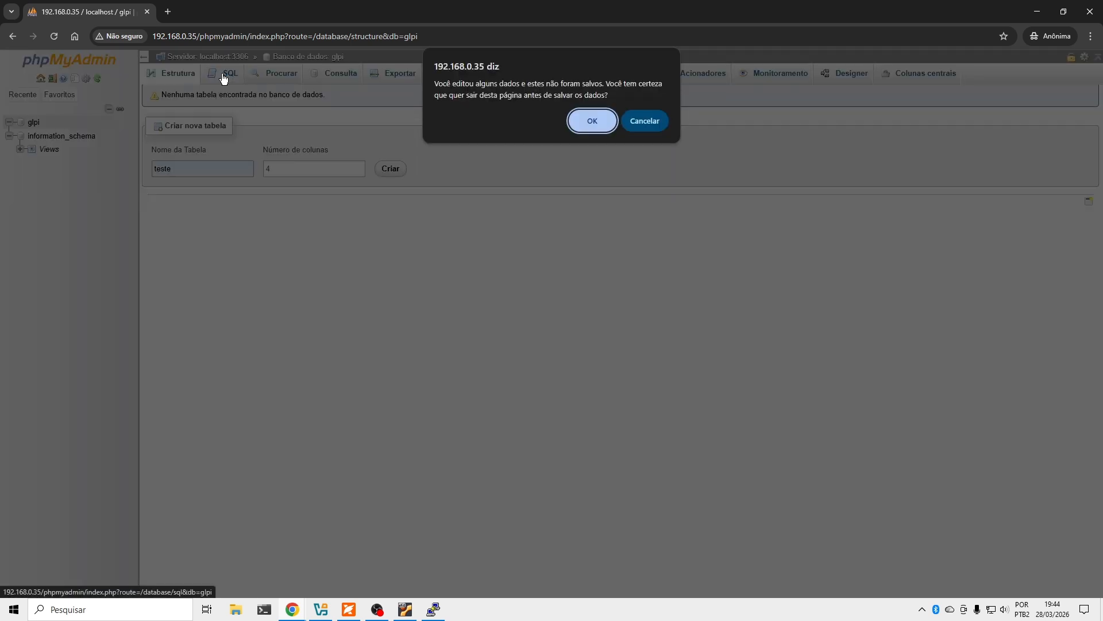
Discard the table form and view the glpi Search, Query, Export and Import pages.
left_click(591, 124)
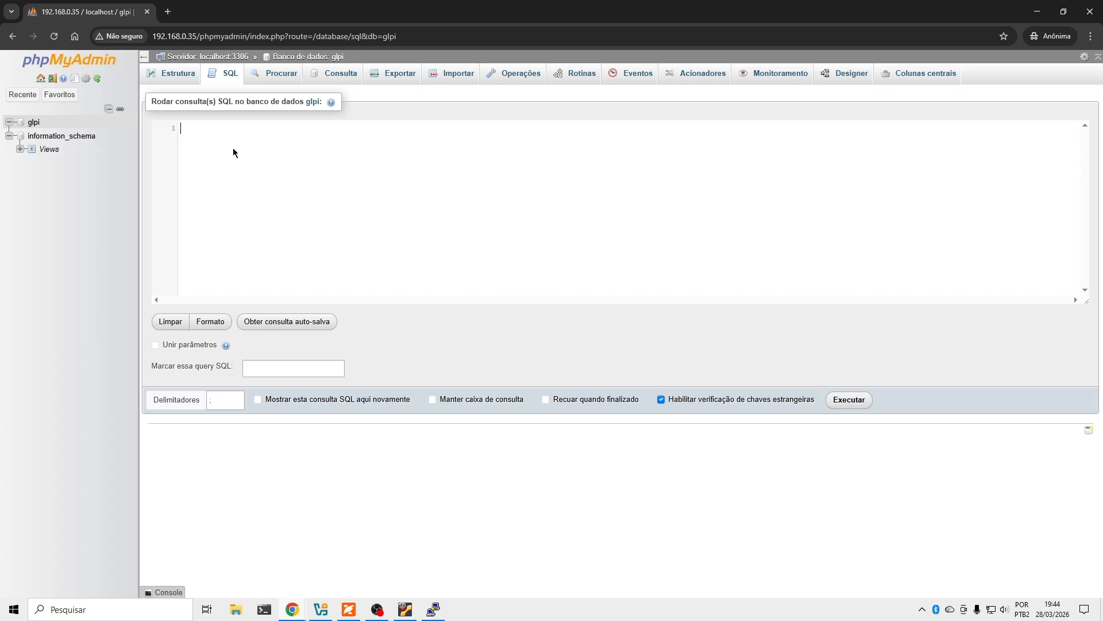
left_click(282, 73)
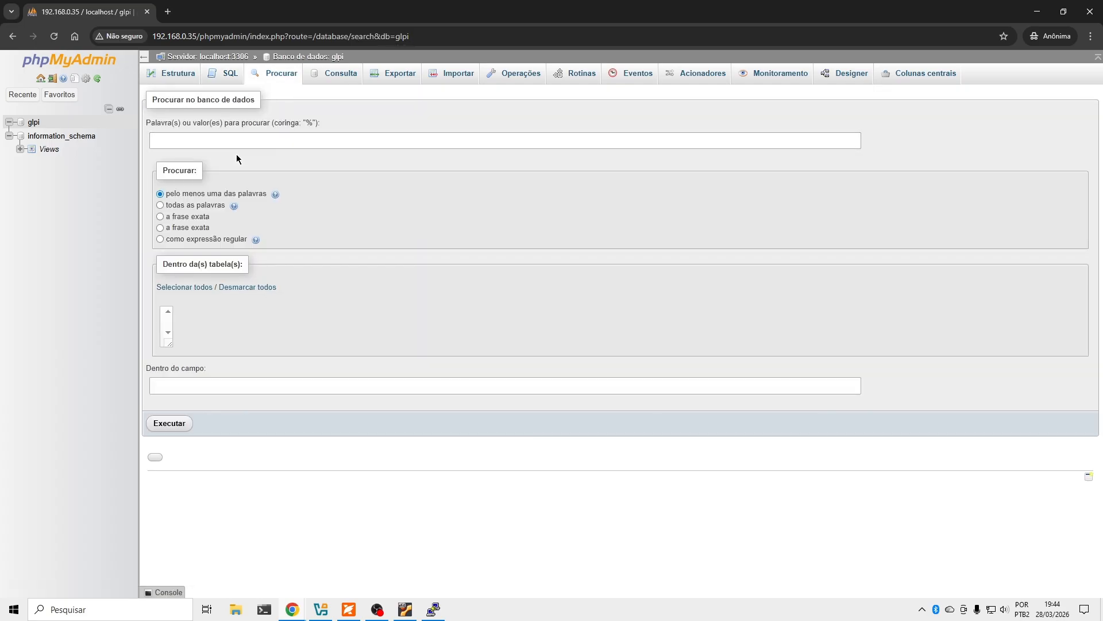
left_click(219, 145)
left_click(341, 74)
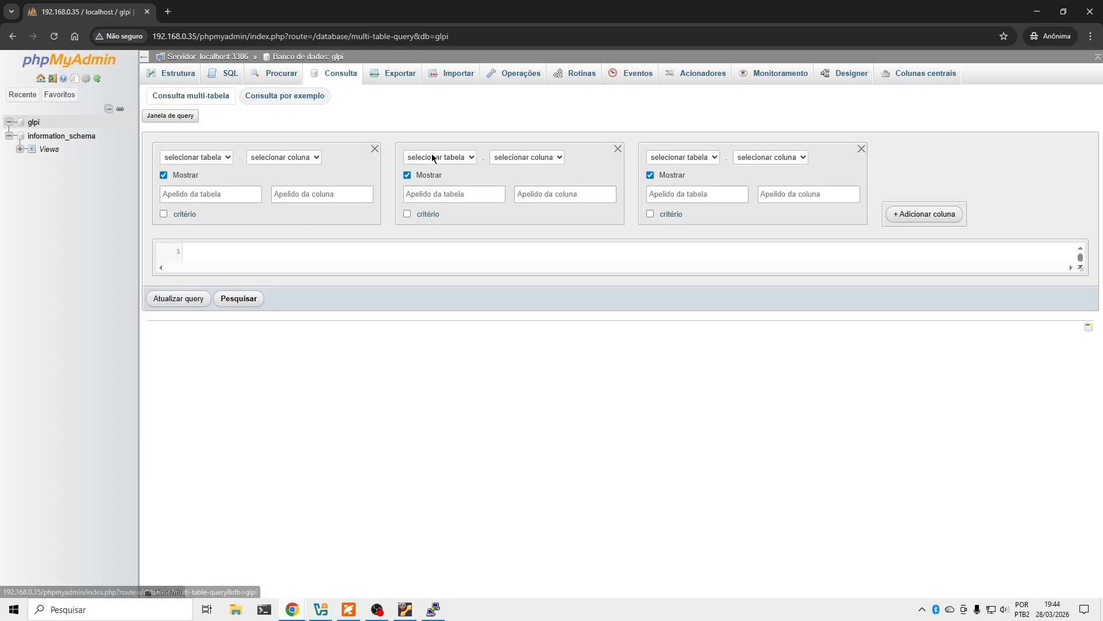
left_click(407, 78)
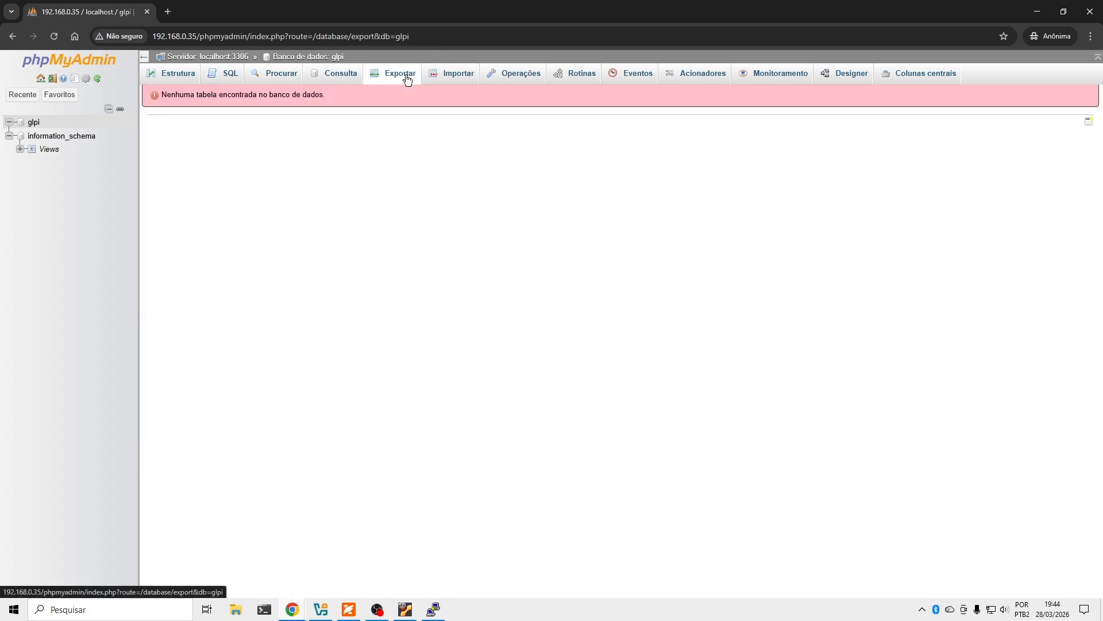
triple_click(193, 95)
left_click(457, 74)
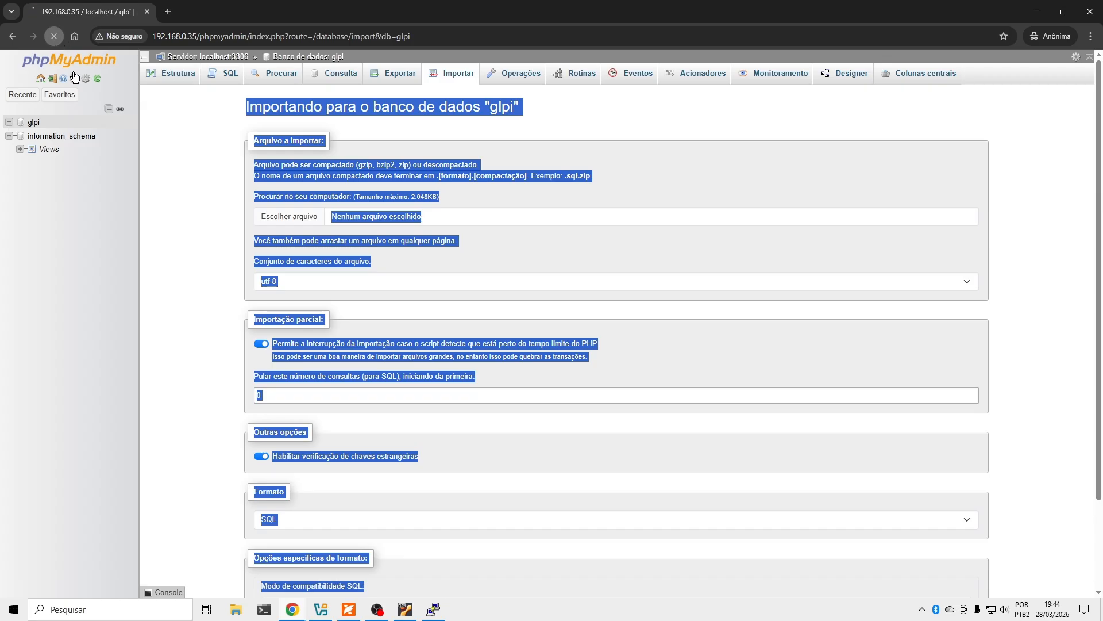
left_click(193, 199)
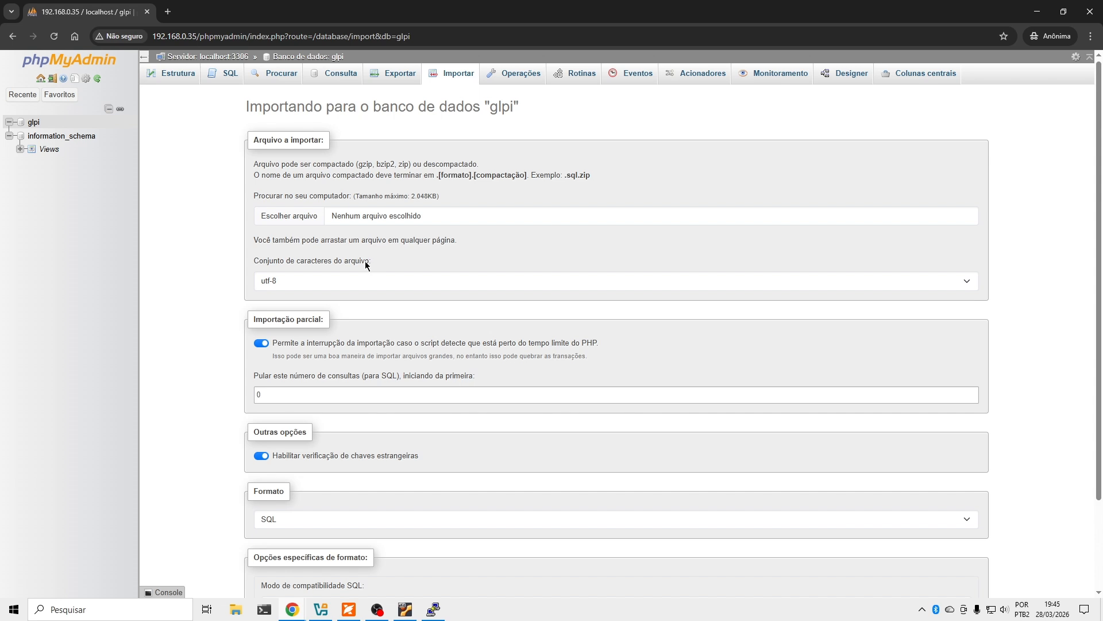
View the Operations, Routines, Events, Triggers, Tracking, Designer and Central columns pages, then Structure.
left_click(516, 75)
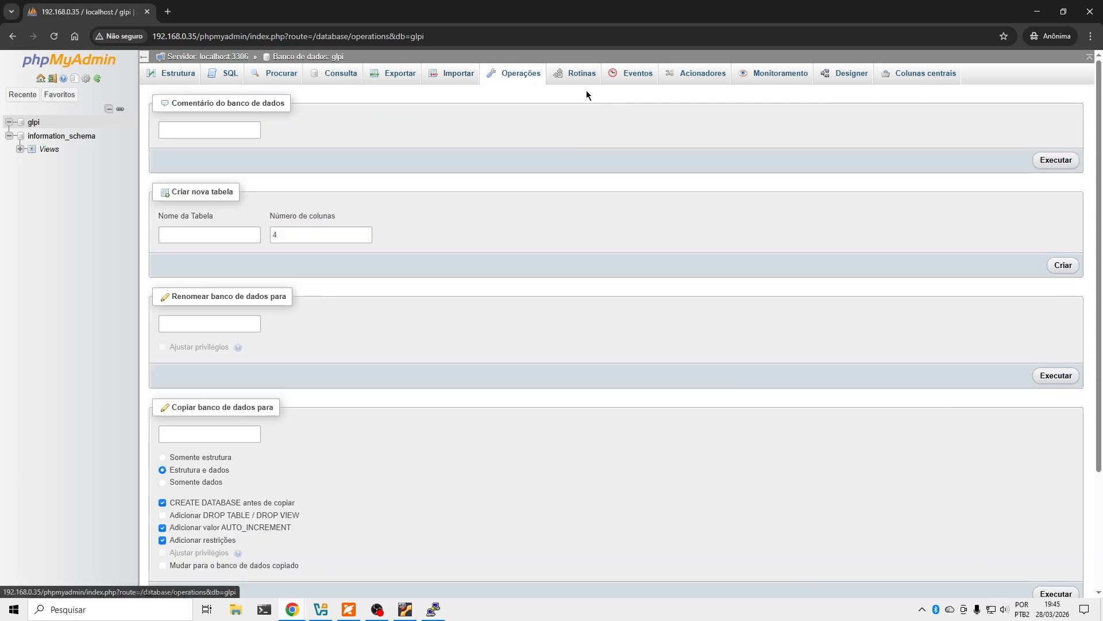
left_click(582, 77)
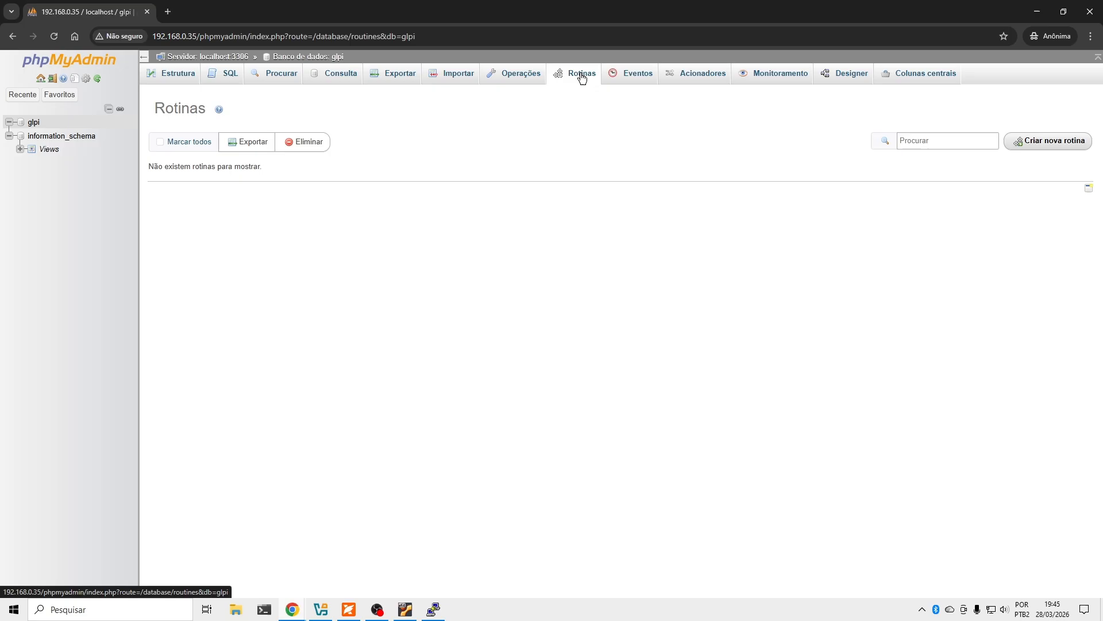
left_click(637, 76)
left_click(697, 75)
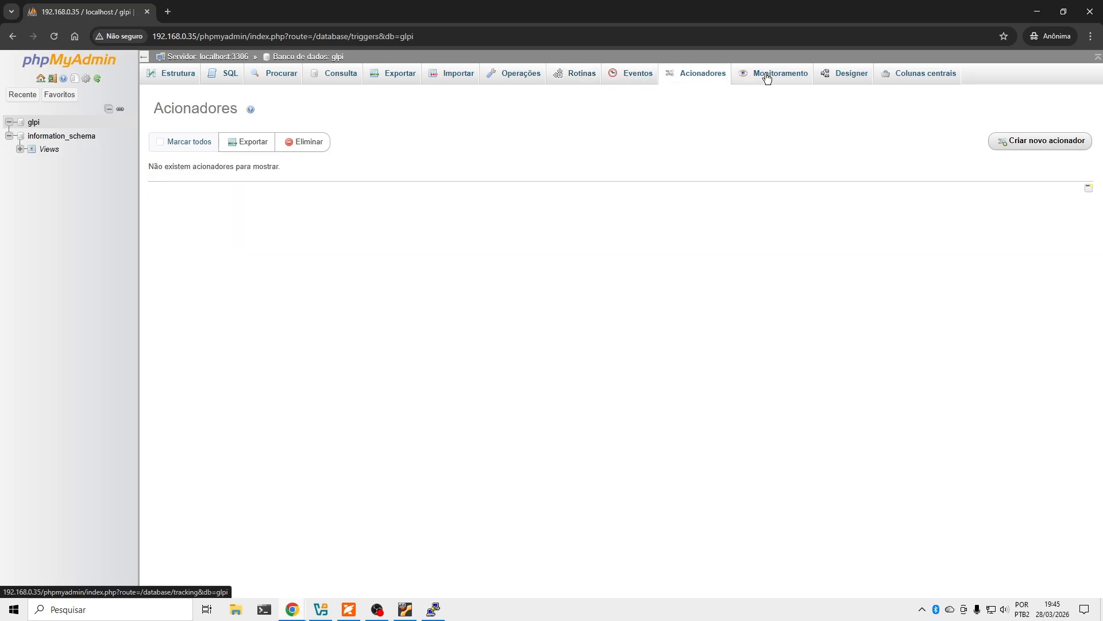
left_click(767, 76)
left_click(849, 78)
left_click(924, 75)
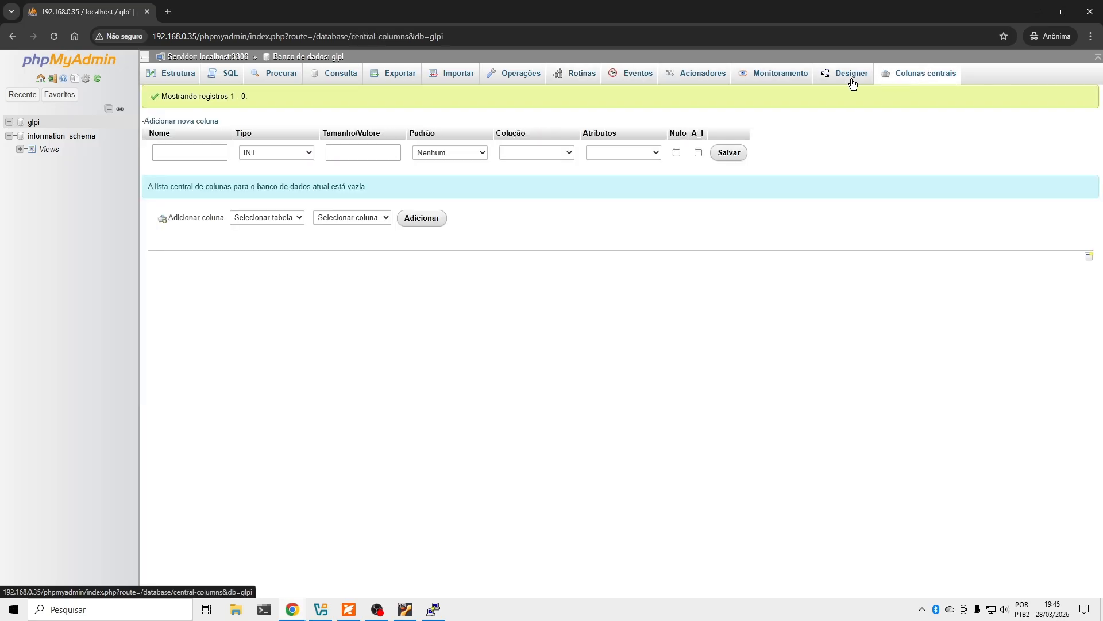
left_click(180, 84)
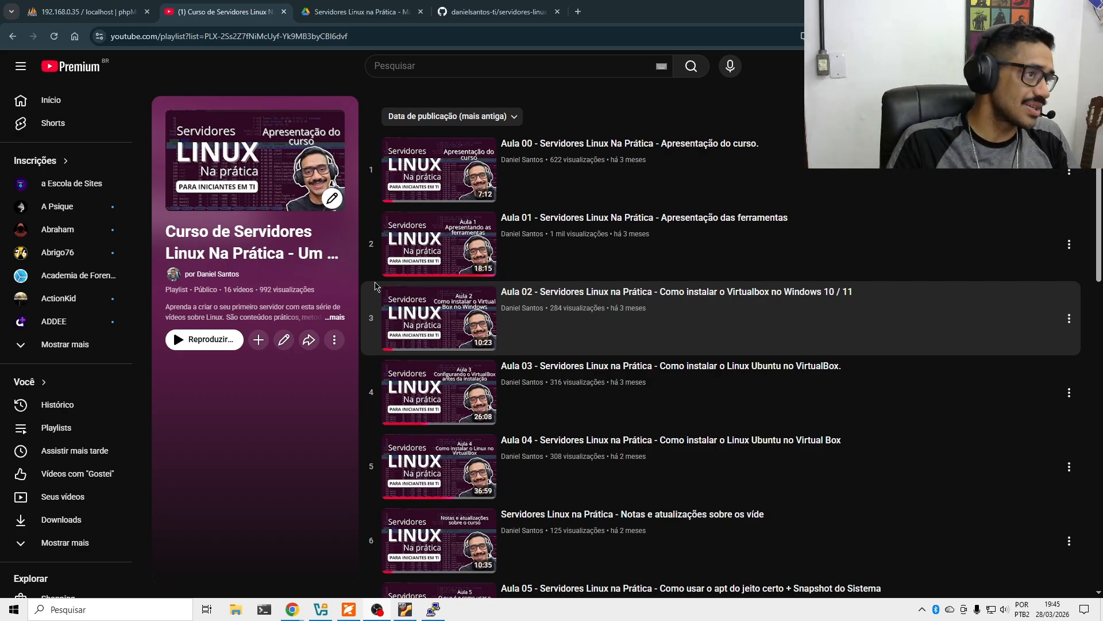
Move the servidores-linux-na-pratica GitHub tab to second position and scroll through its README.
left_click(514, 12)
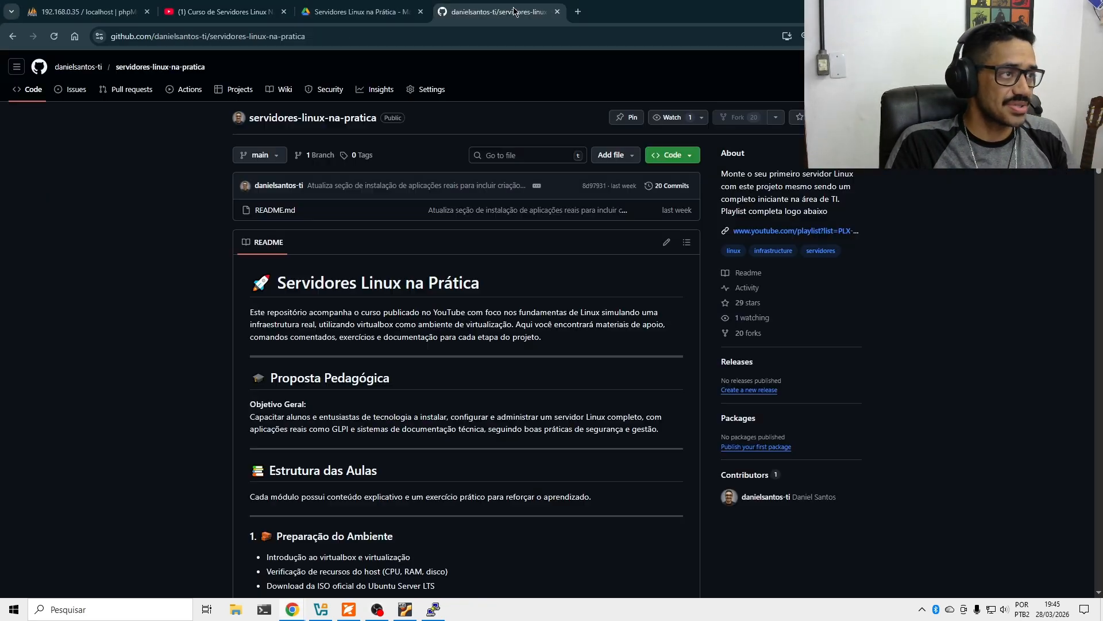
left_click_drag(514, 11, 246, 5)
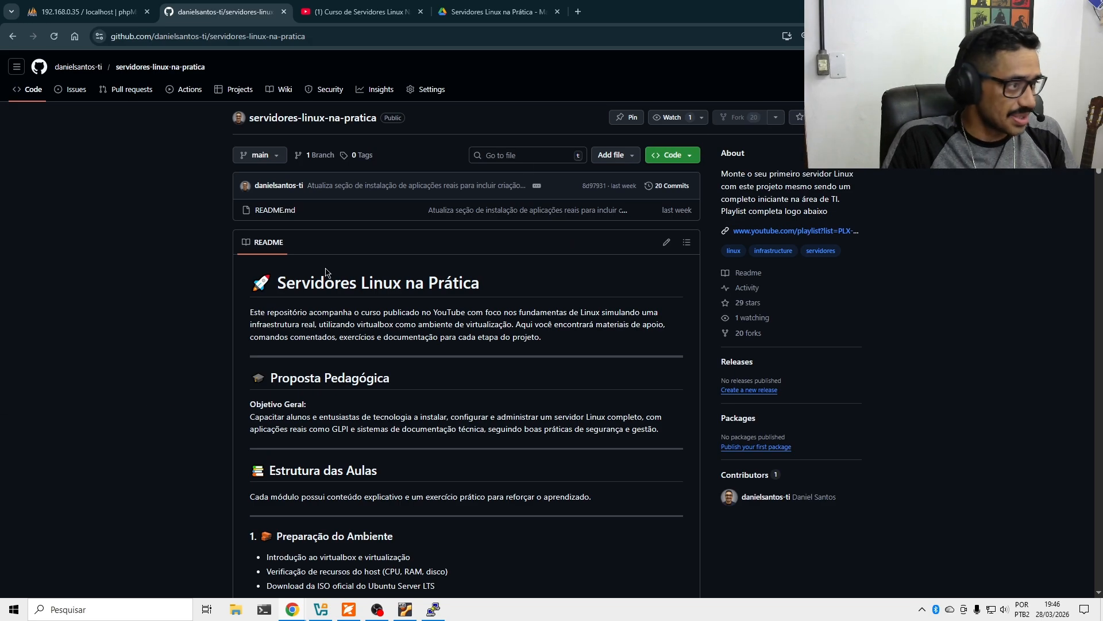
scroll(369, 268, "down", 5)
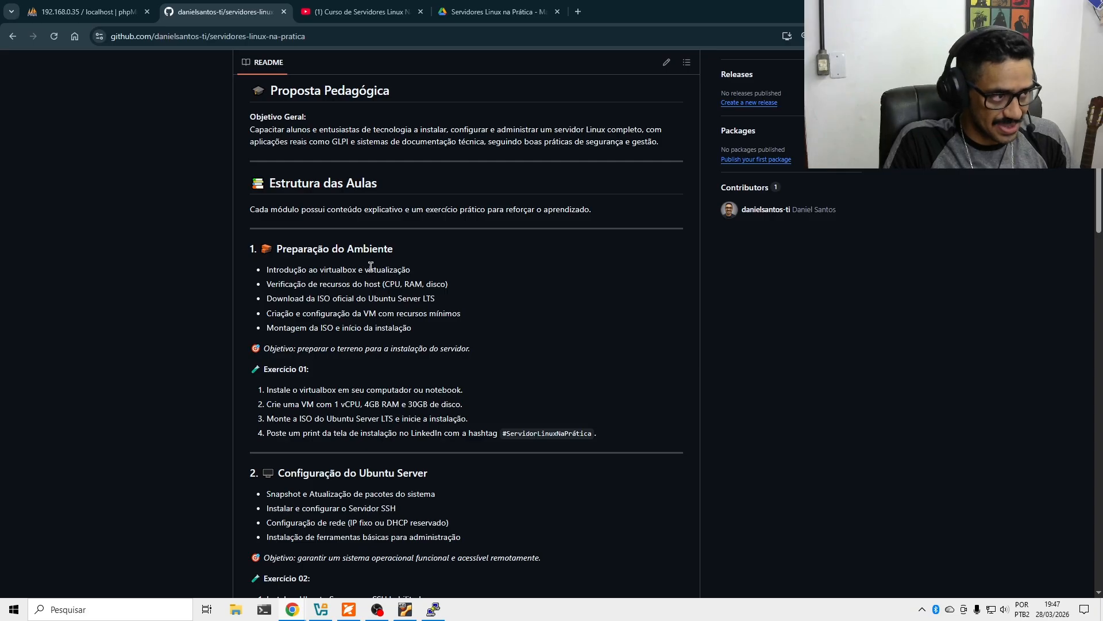
scroll(371, 266, "down", 5)
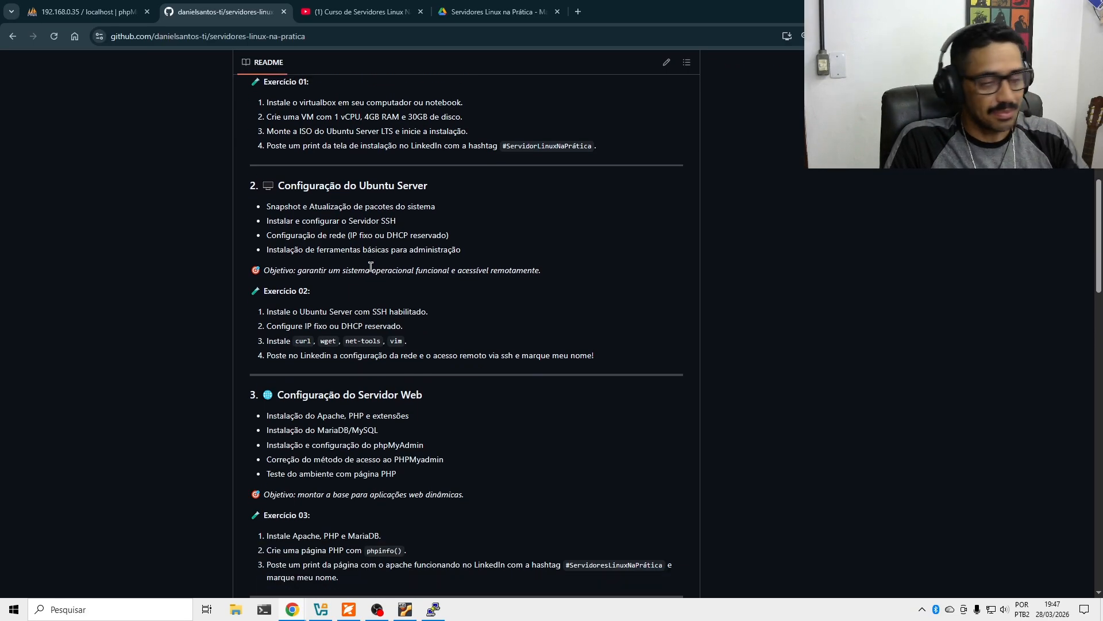
scroll(370, 266, "down", 2)
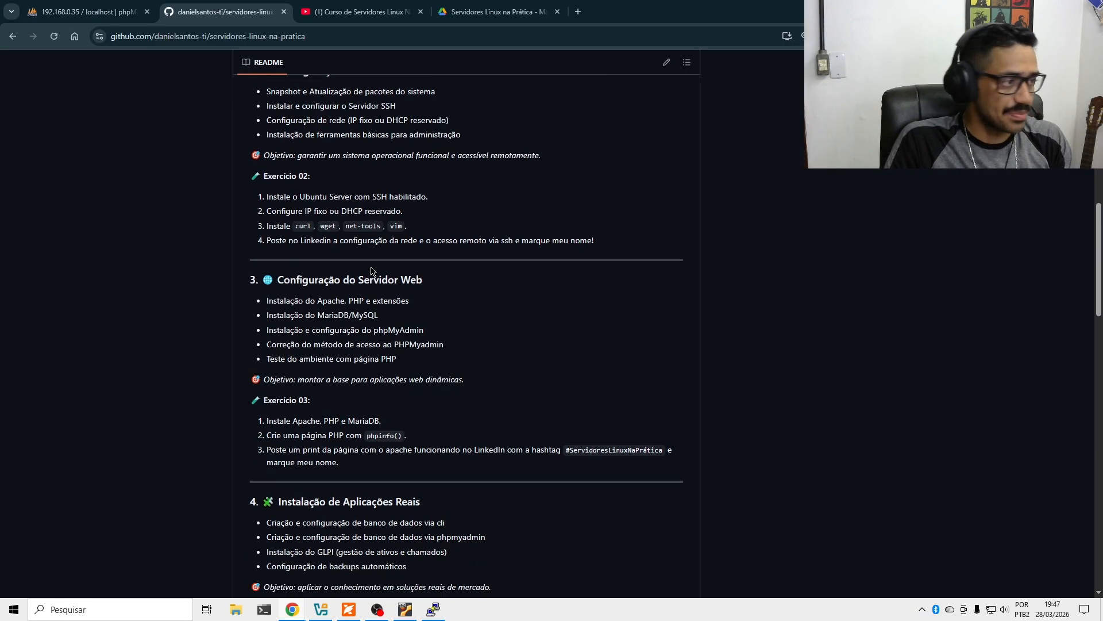
scroll(370, 270, "up", 15)
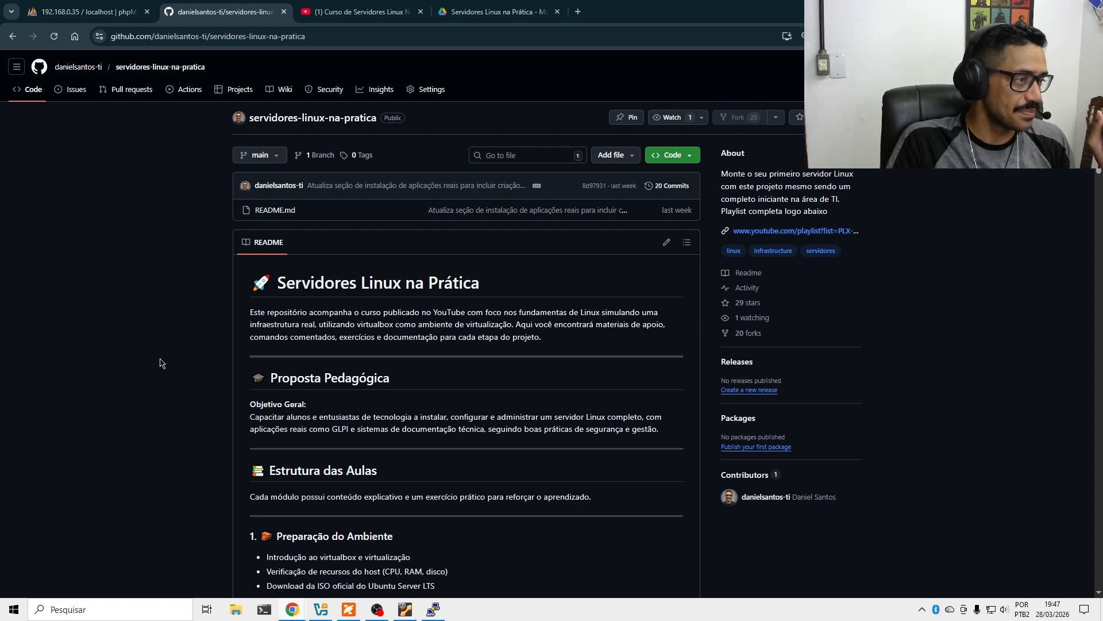
scroll(160, 363, "down", 3)
scroll(160, 363, "up", 3)
Scroll the YouTube course playlist down to Aula 15 and back, then switch to Google Drive.
left_click(348, 13)
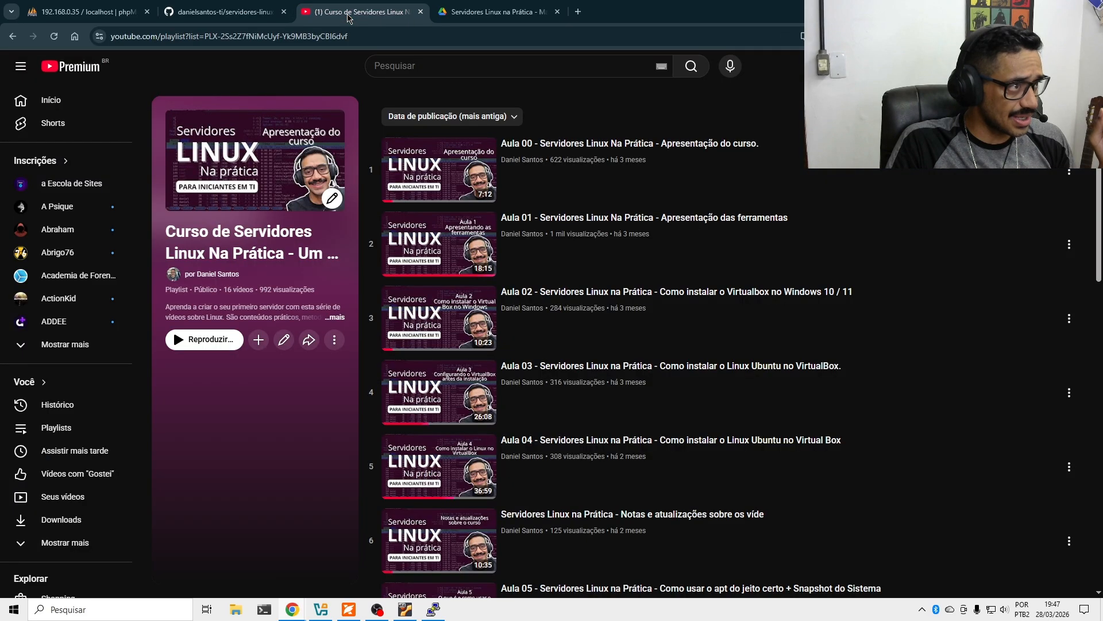
scroll(494, 227, "down", 7)
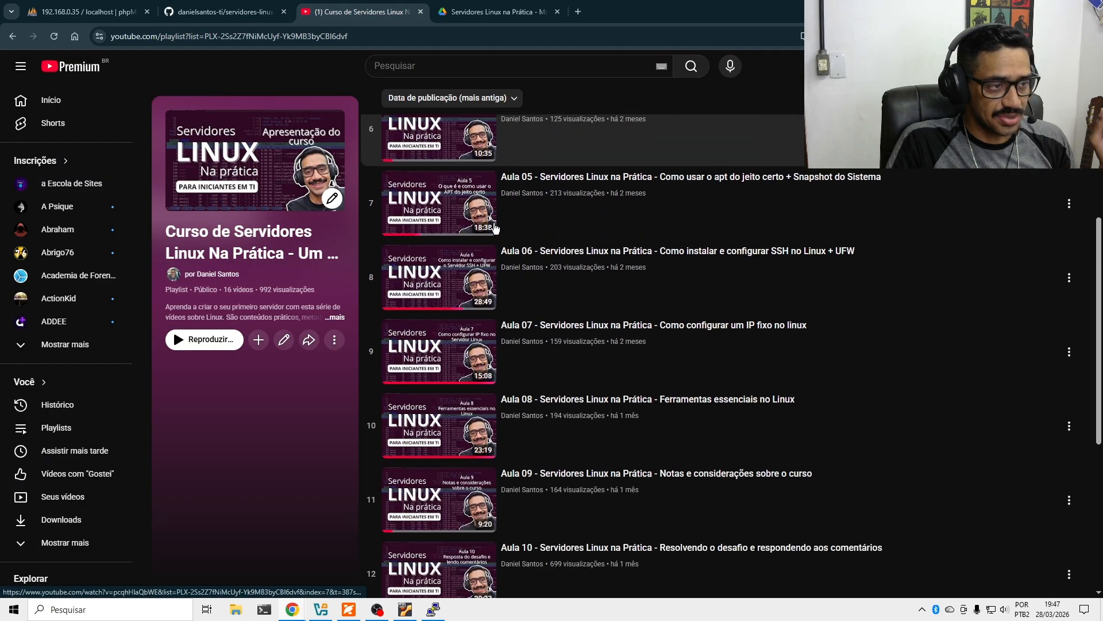
scroll(495, 228, "down", 6)
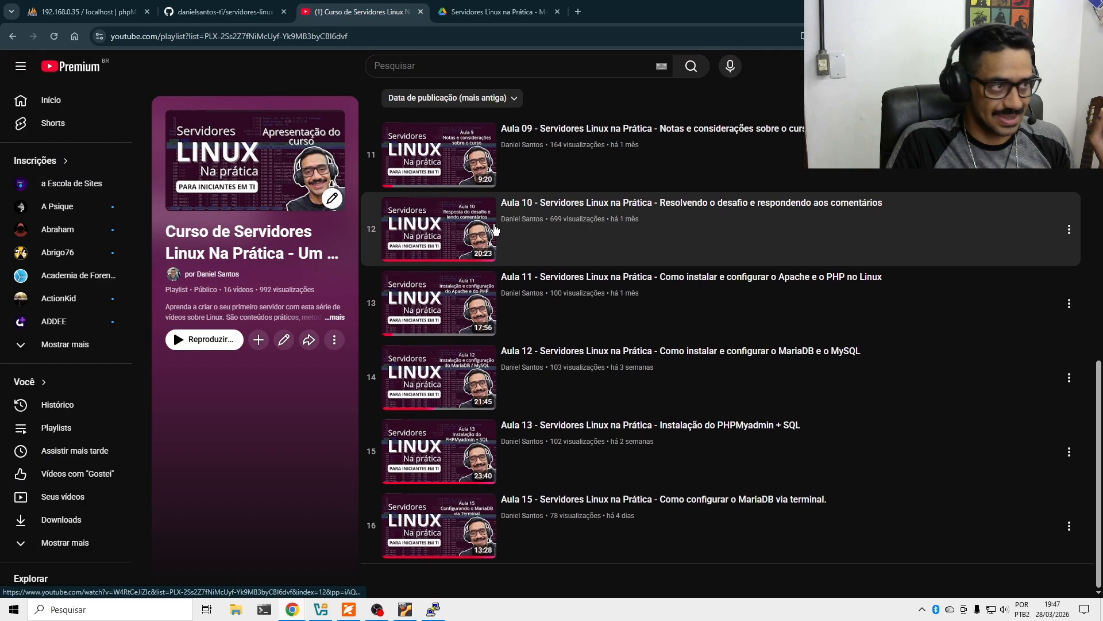
scroll(495, 229, "up", 6)
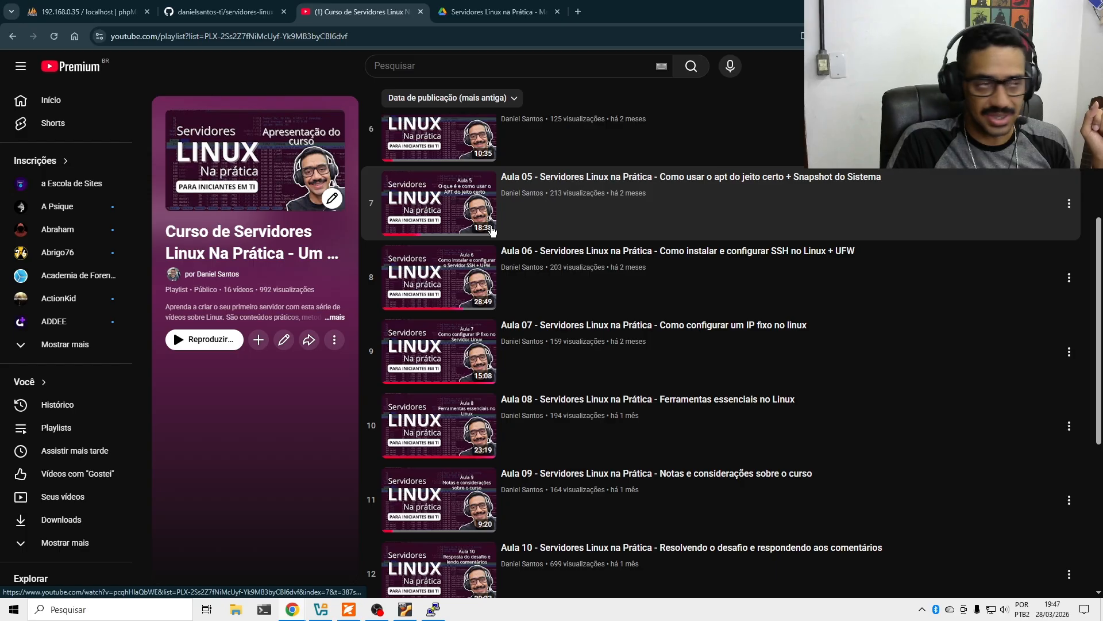
left_click(495, 12)
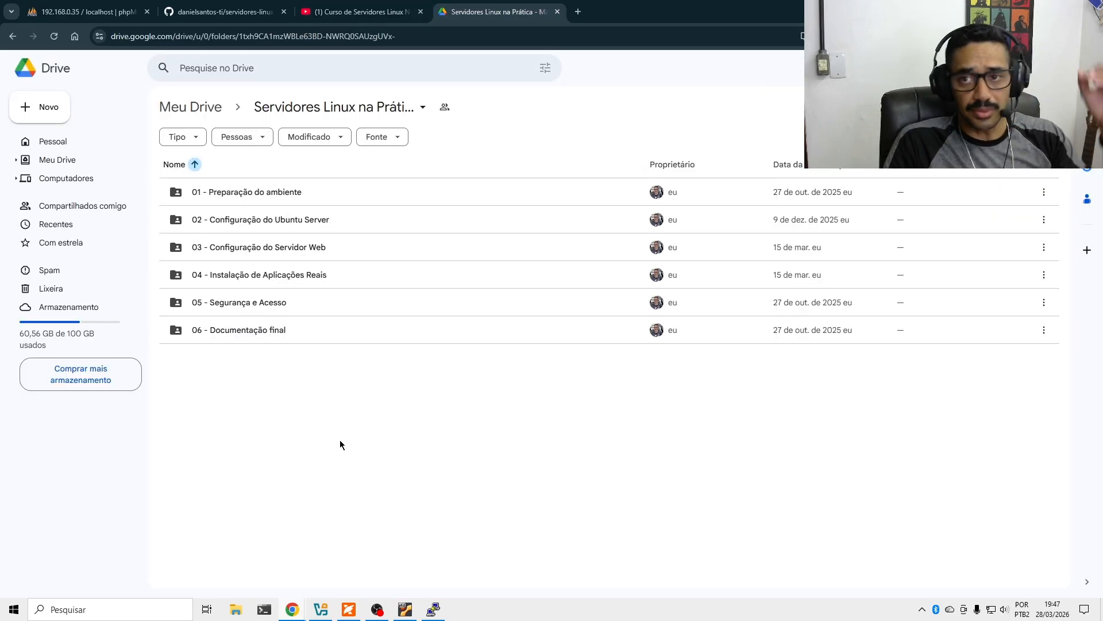
Maximize and skim the Configuração do Banco para GLPI PDF in Foxit, then move it aside.
left_click(350, 610)
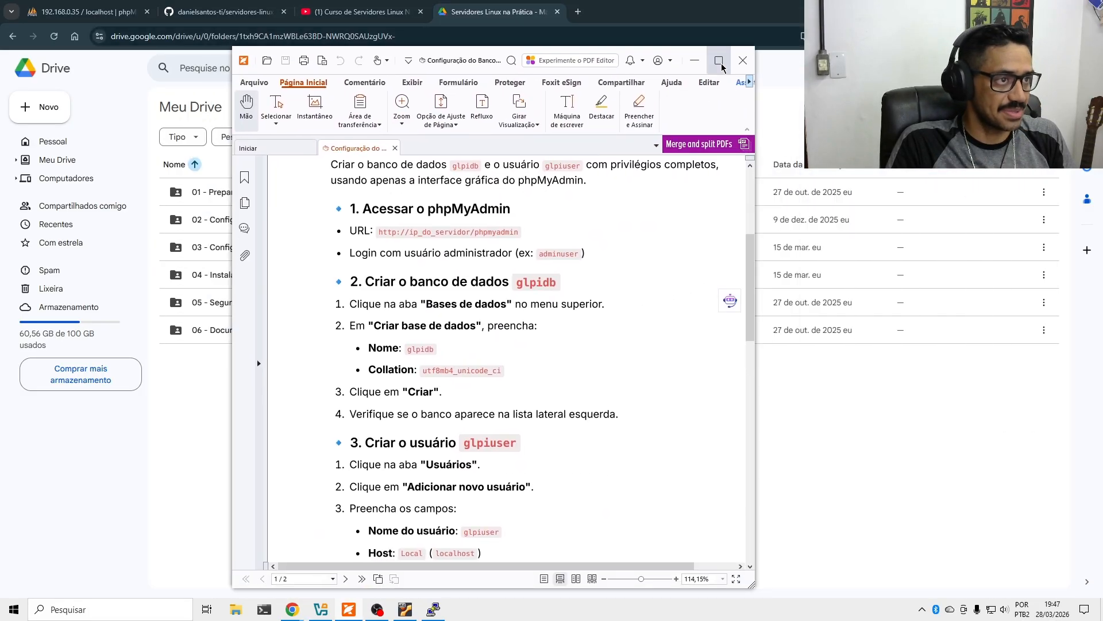
left_click(719, 61)
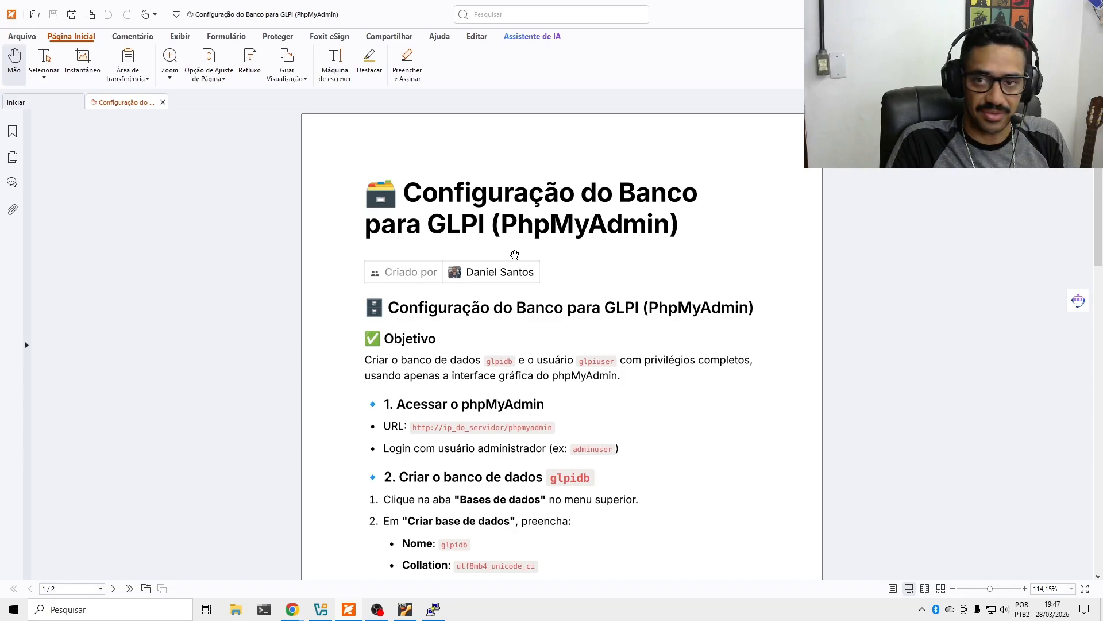
scroll(515, 254, "down", 5)
scroll(511, 242, "up", 2)
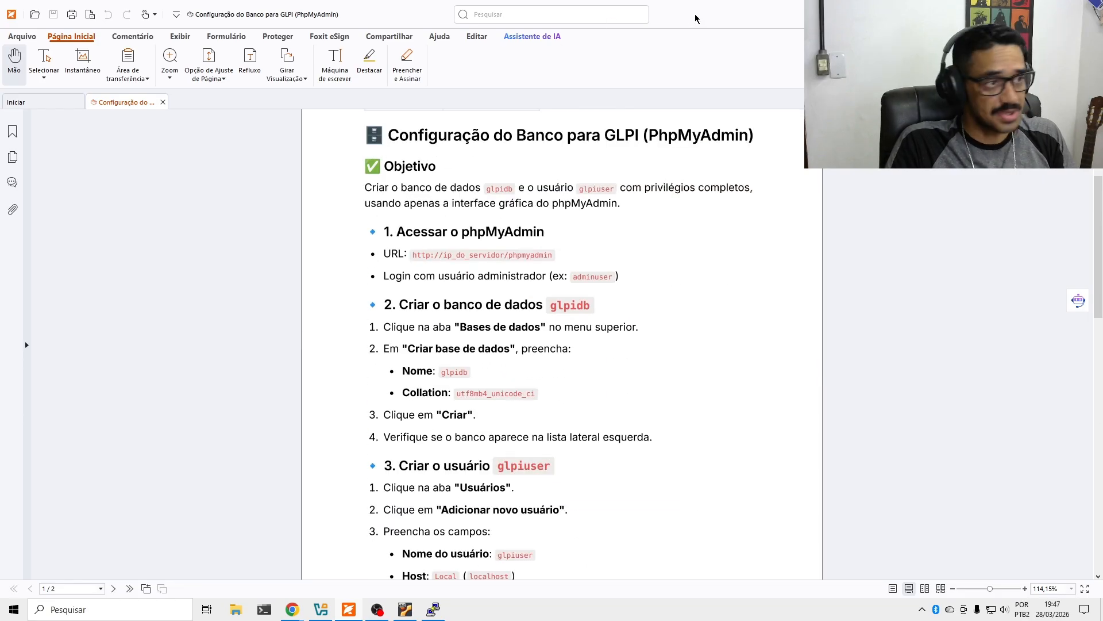
left_click_drag(695, 15, 1102, 164)
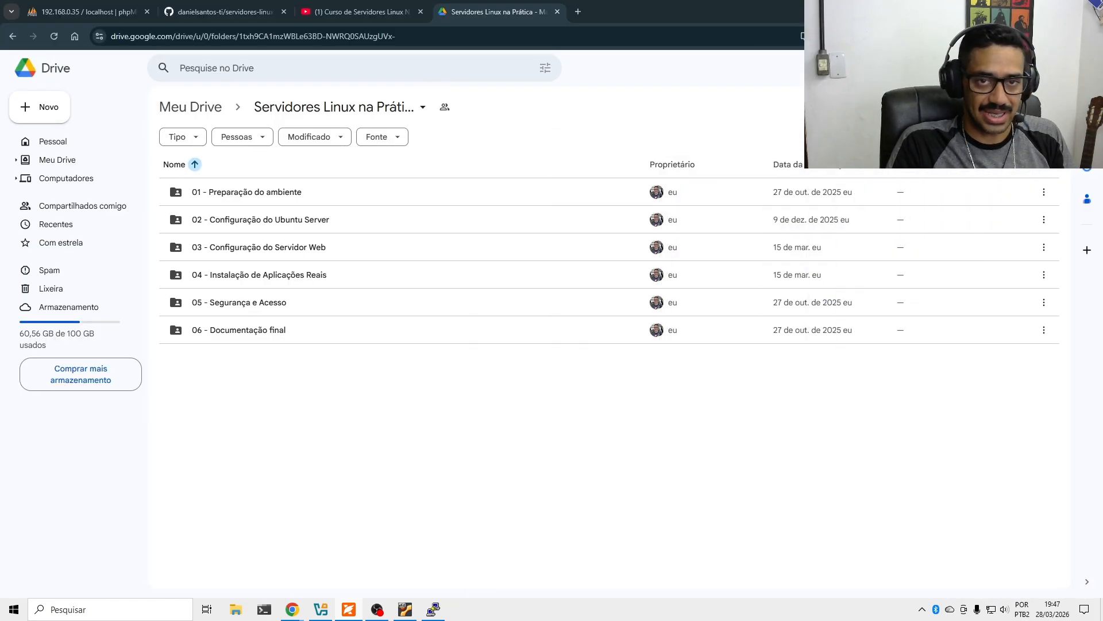